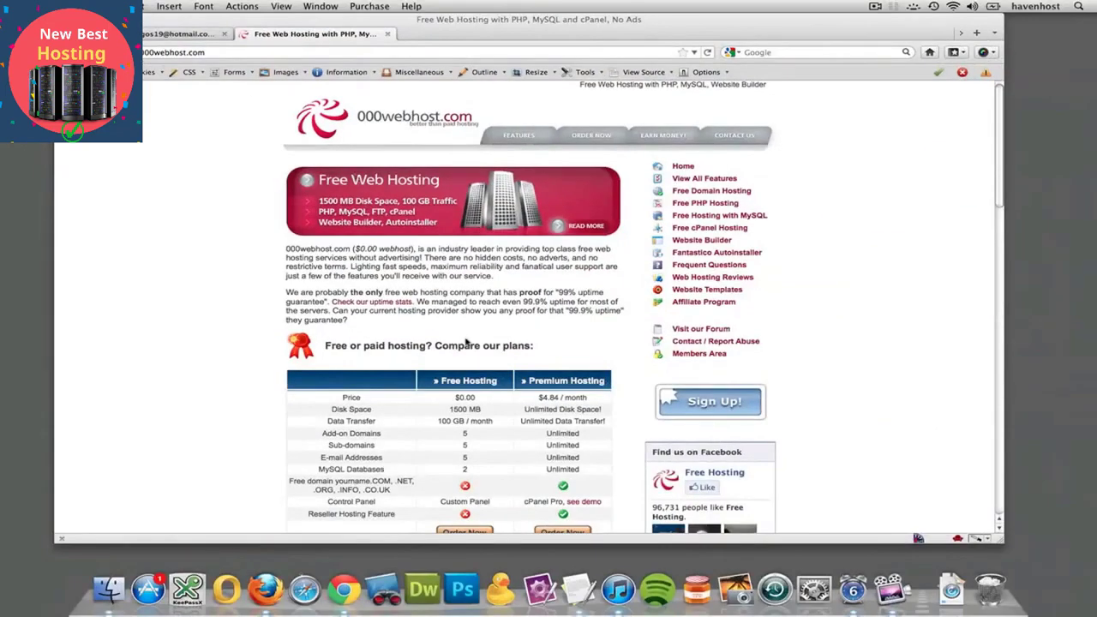
pyautogui.scroll(-6, 467, 338)
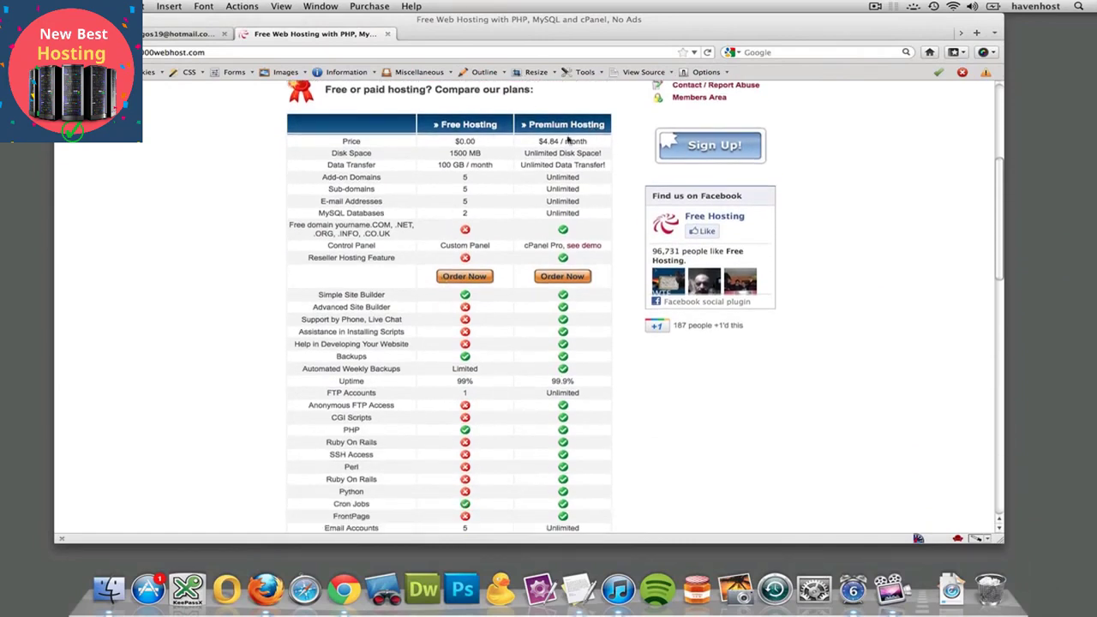
pyautogui.scroll(-5, 473, 169)
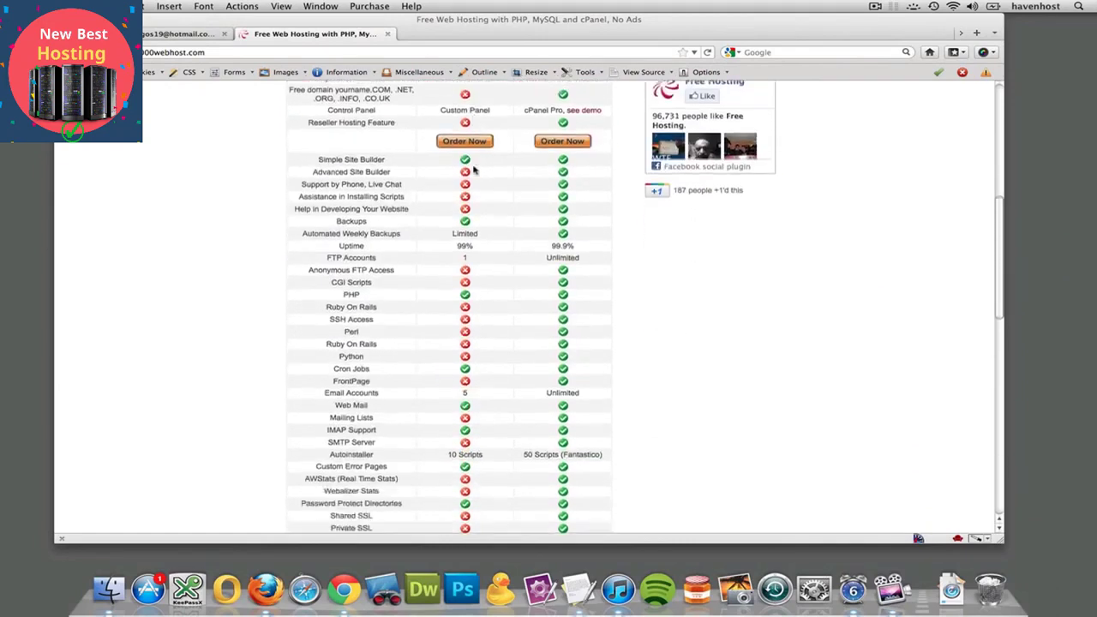
pyautogui.scroll(6, 478, 286)
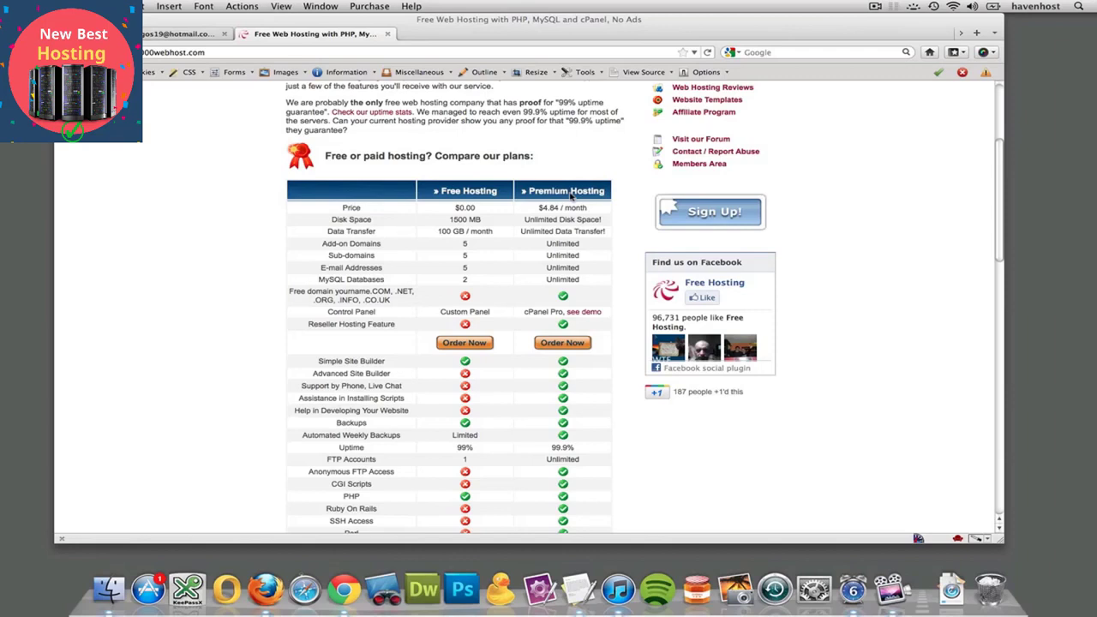
pyautogui.scroll(2, 571, 196)
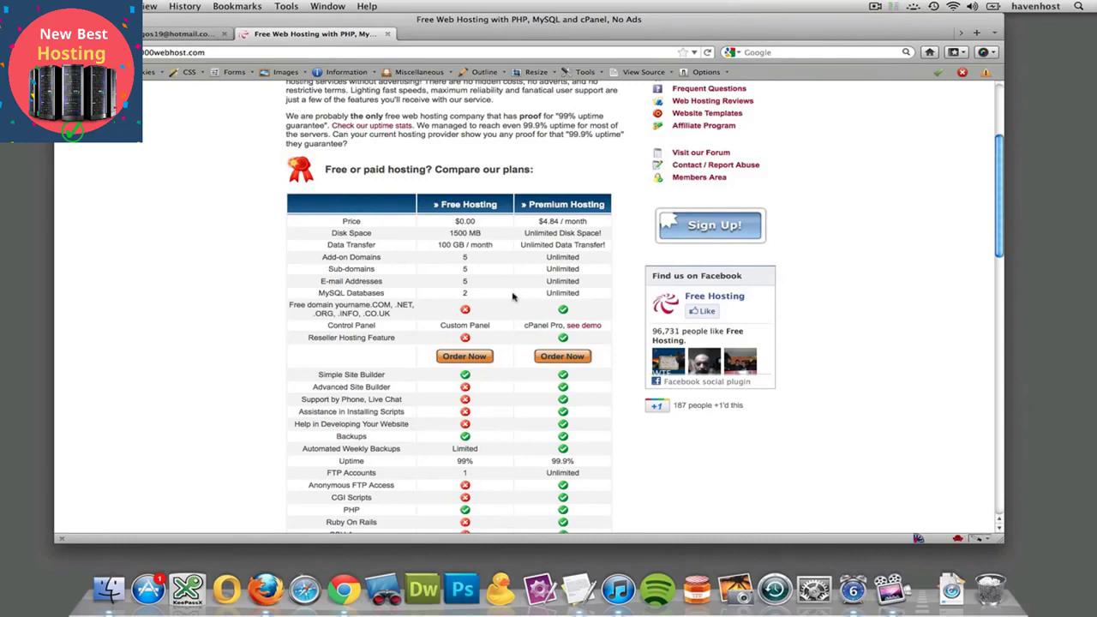
pyautogui.scroll(4, 512, 298)
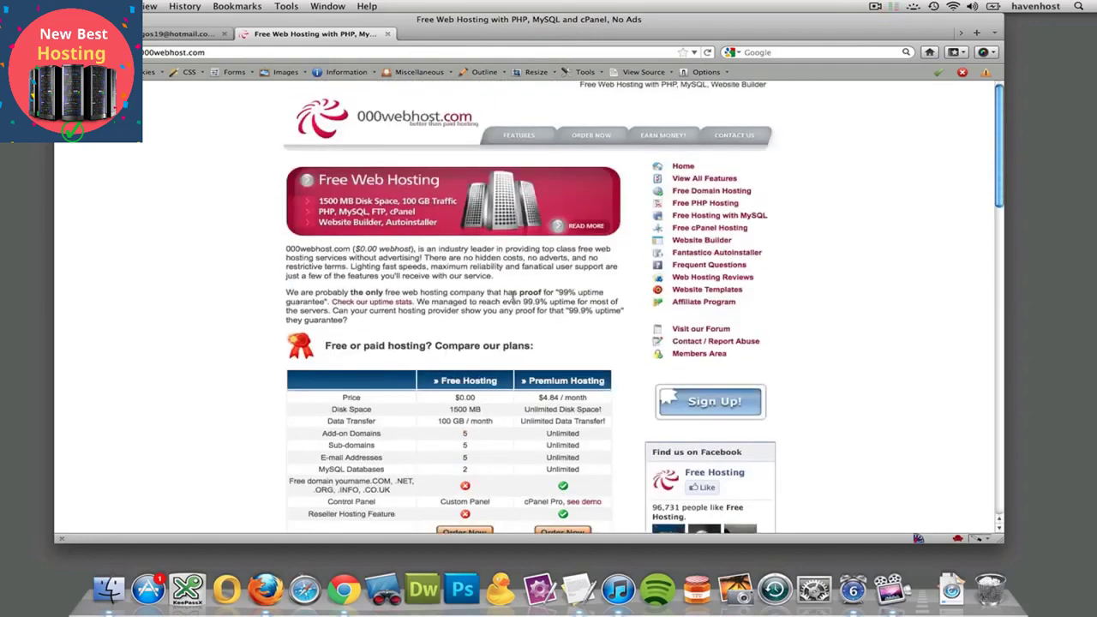
pyautogui.scroll(-15, 512, 297)
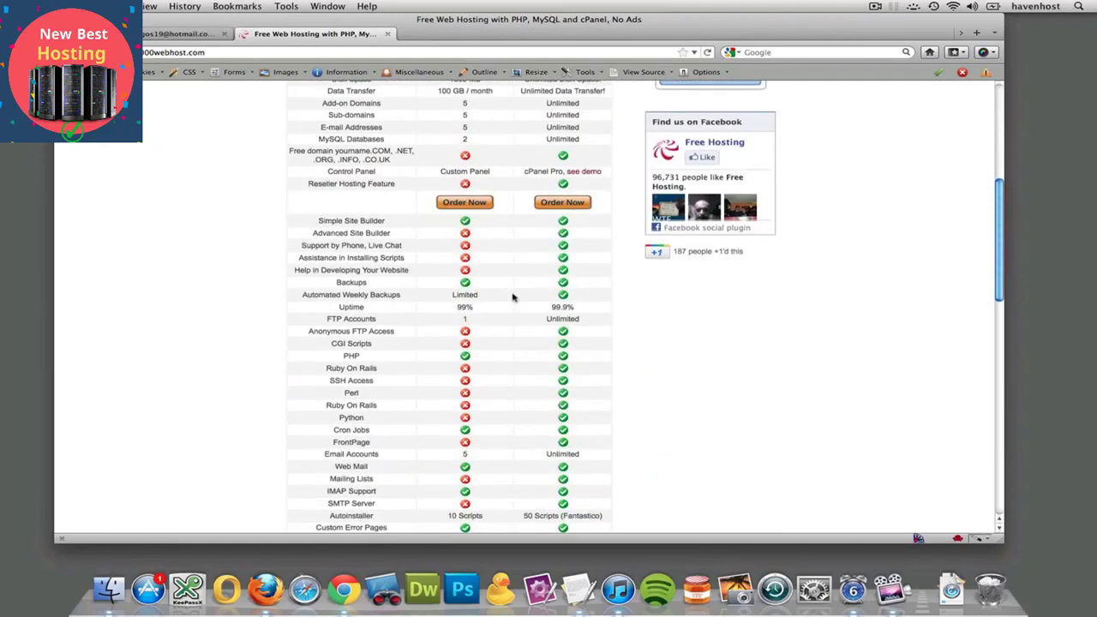
pyautogui.scroll(8, 513, 297)
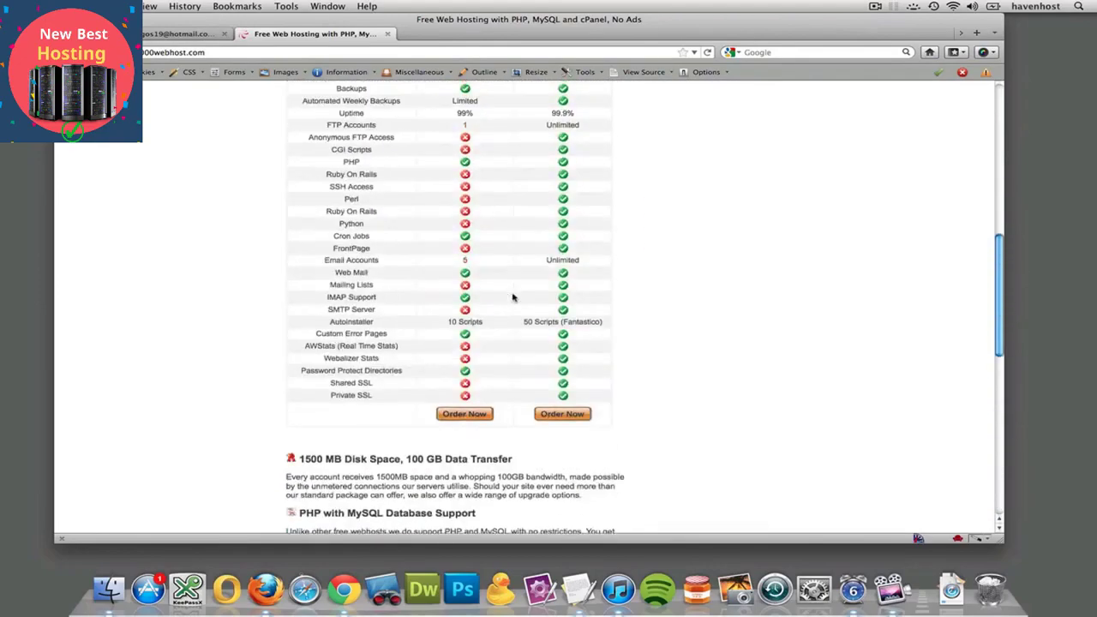
pyautogui.scroll(-13, 512, 298)
pyautogui.scroll(20, 513, 298)
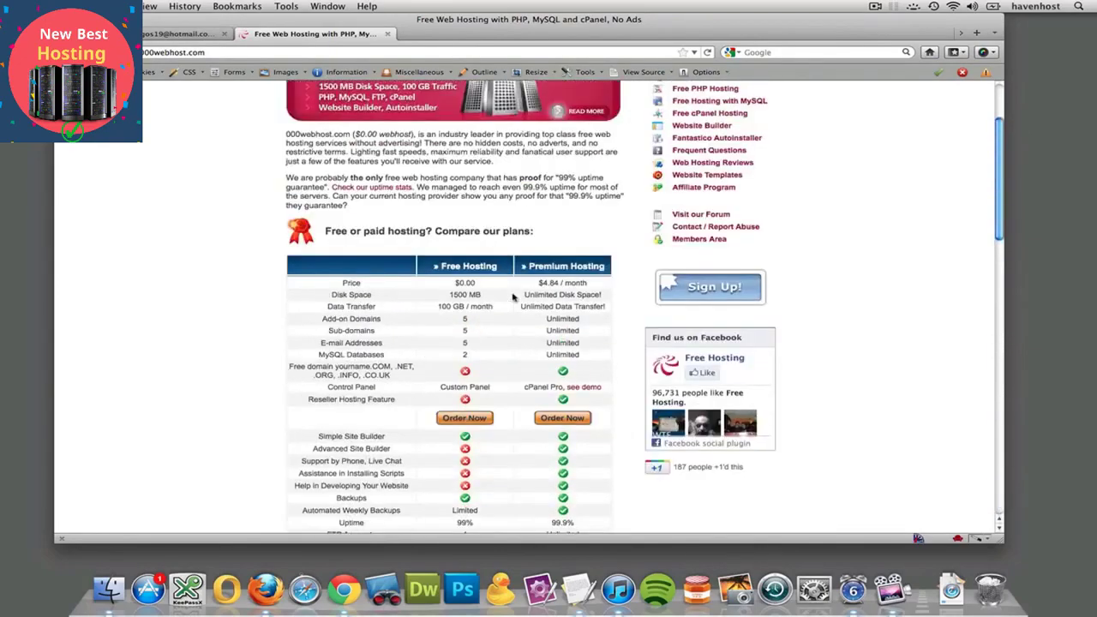
pyautogui.scroll(3, 513, 298)
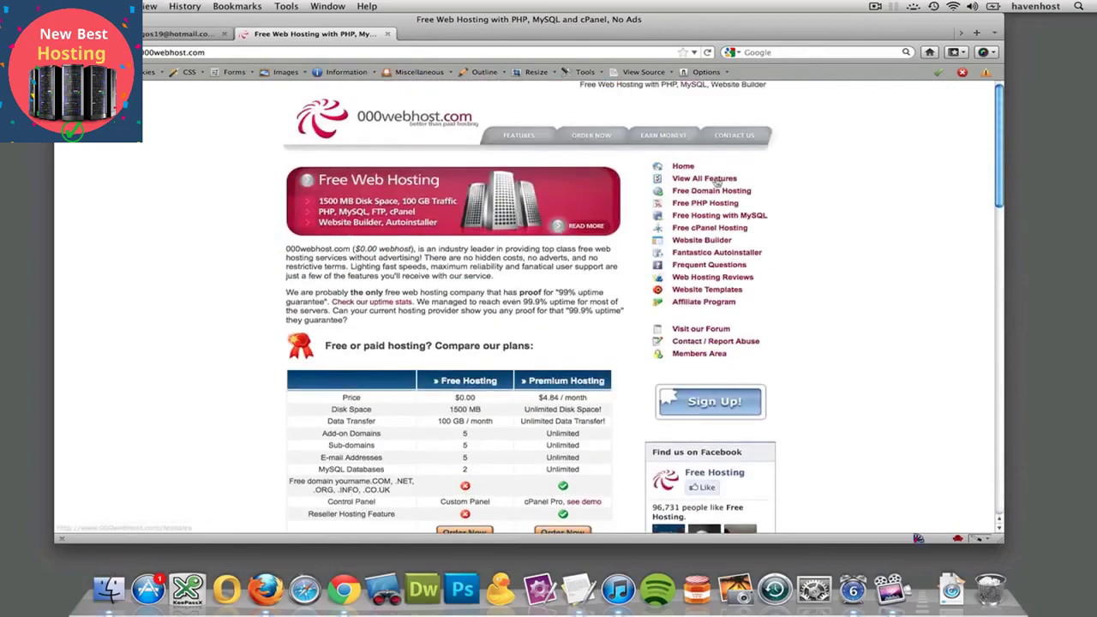
# Log into the 000webhost Members Area with the account e-mail, password and captcha, declining password saving
pyautogui.click(697, 354)
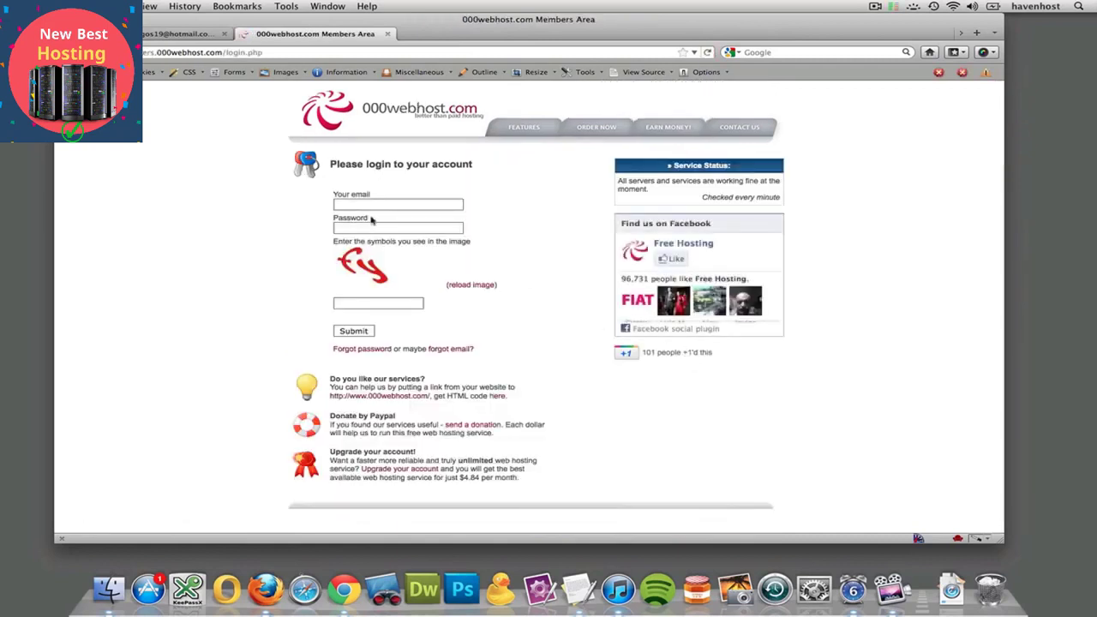
pyautogui.click(370, 204)
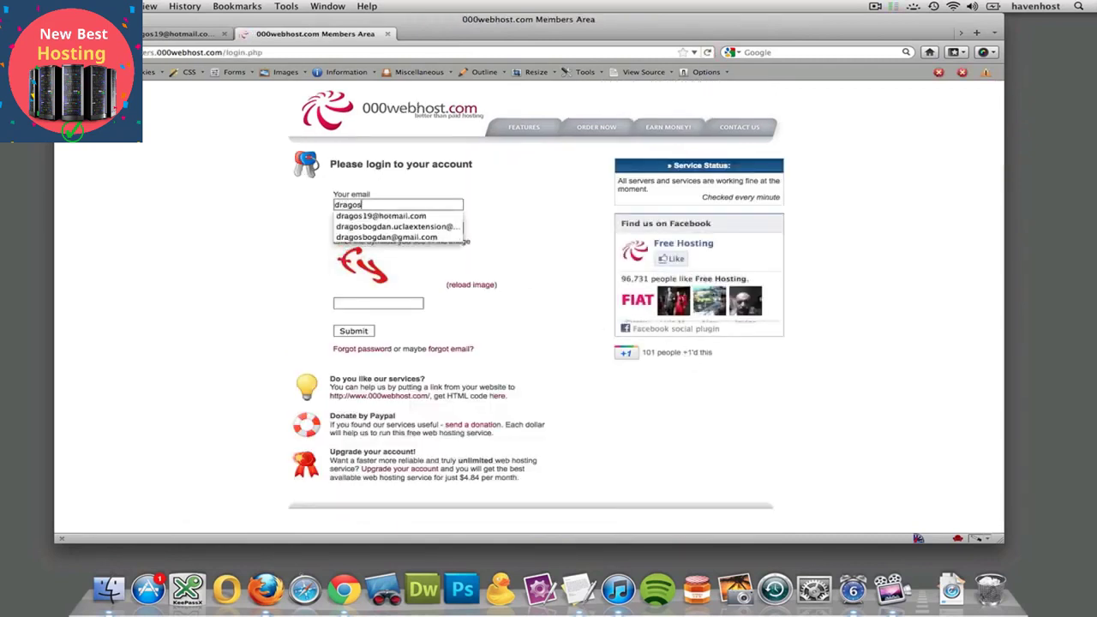
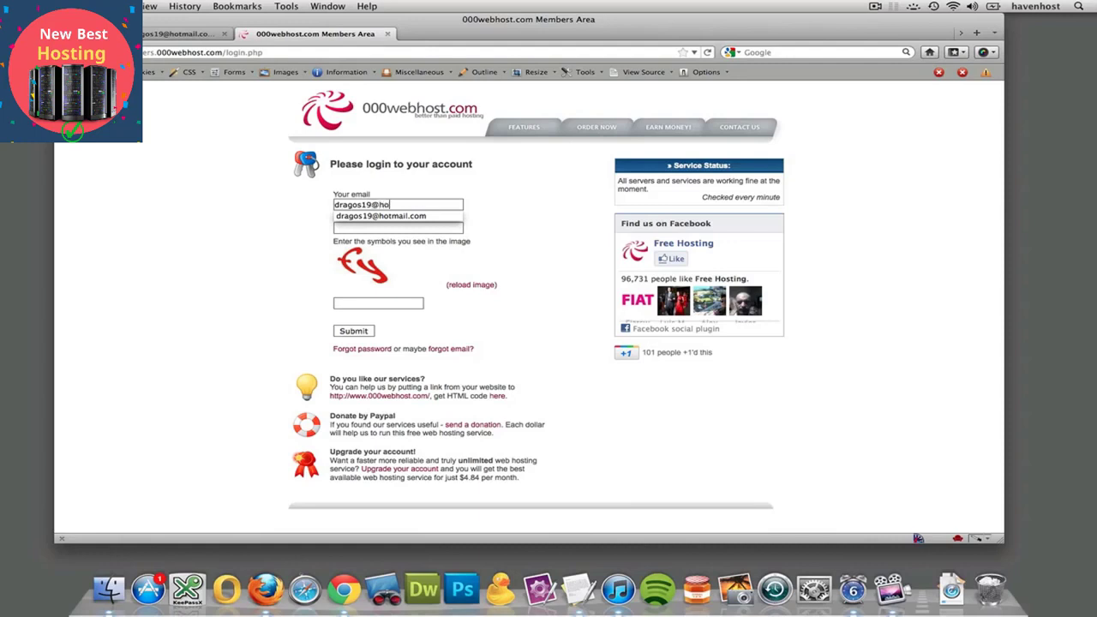
pyautogui.press('Tab')
pyautogui.write('••')
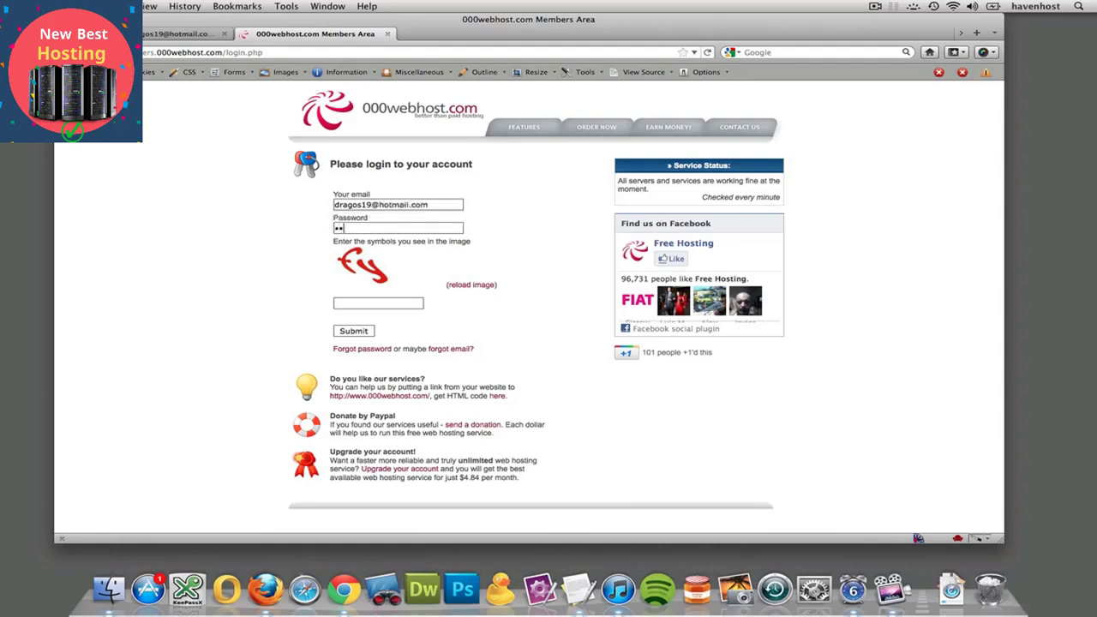
pyautogui.write('••••••••••')
pyautogui.press('Tab')
pyautogui.write('fy')
pyautogui.click(351, 333)
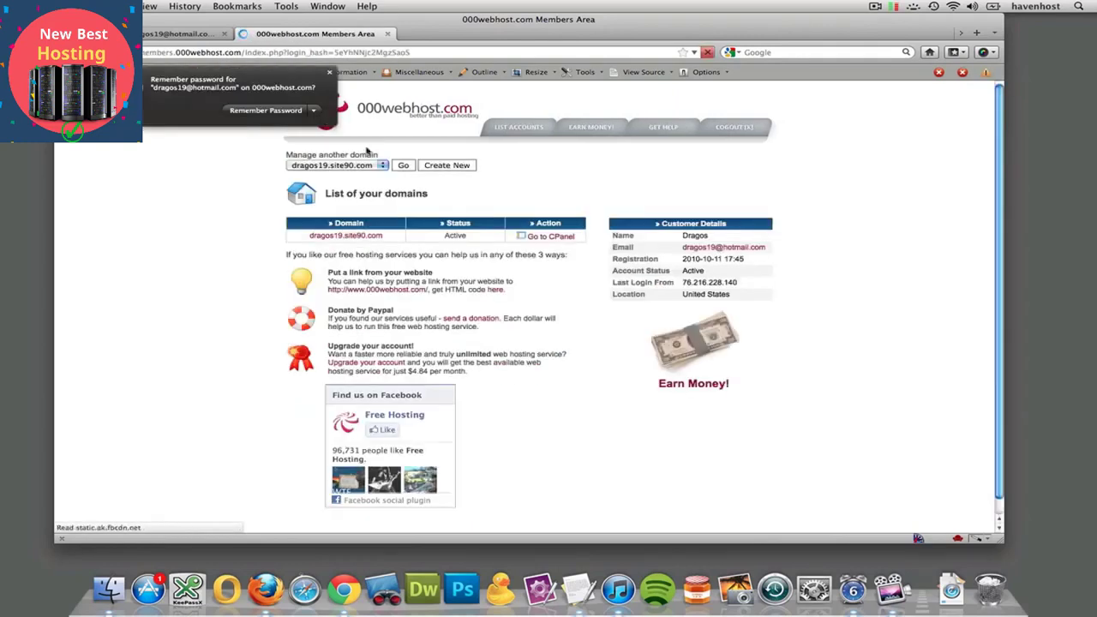
pyautogui.click(330, 75)
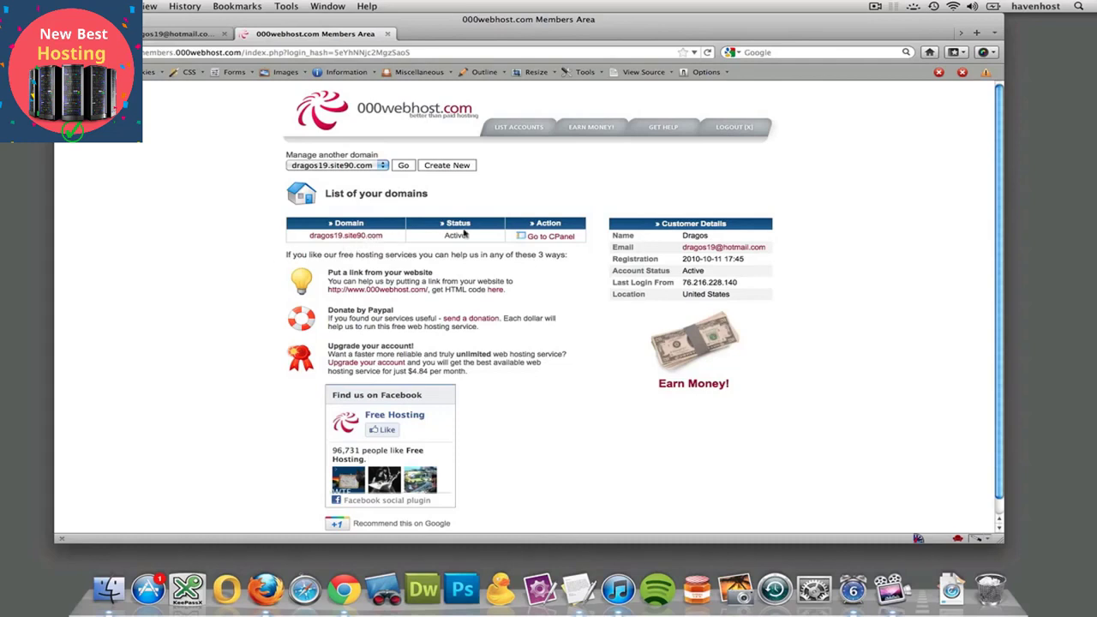
pyautogui.click(336, 235)
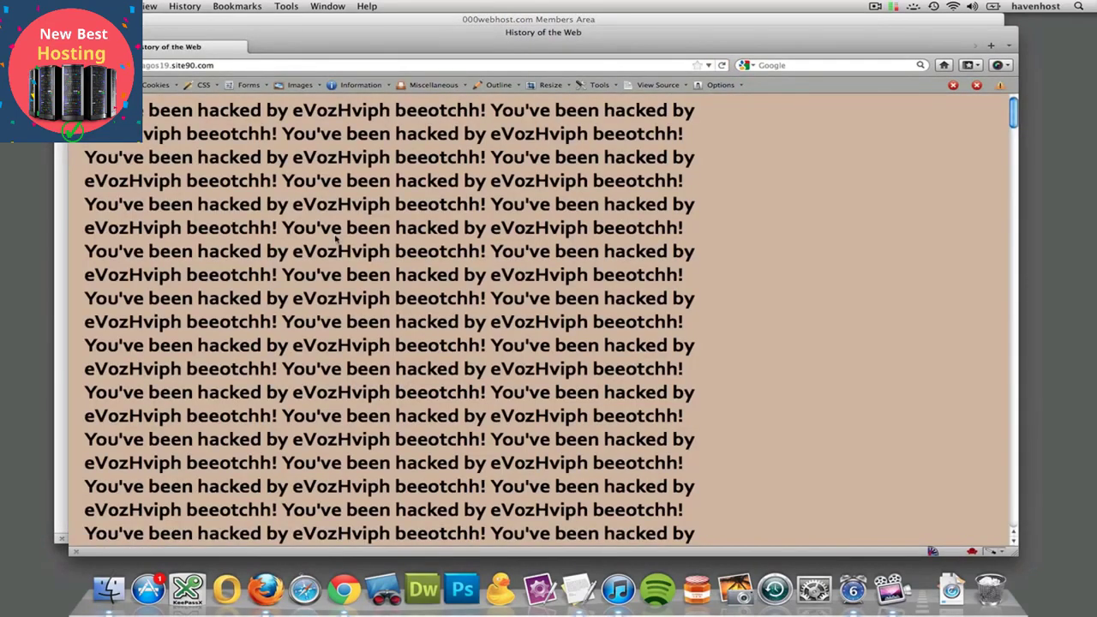
pyautogui.scroll(-15, 343, 240)
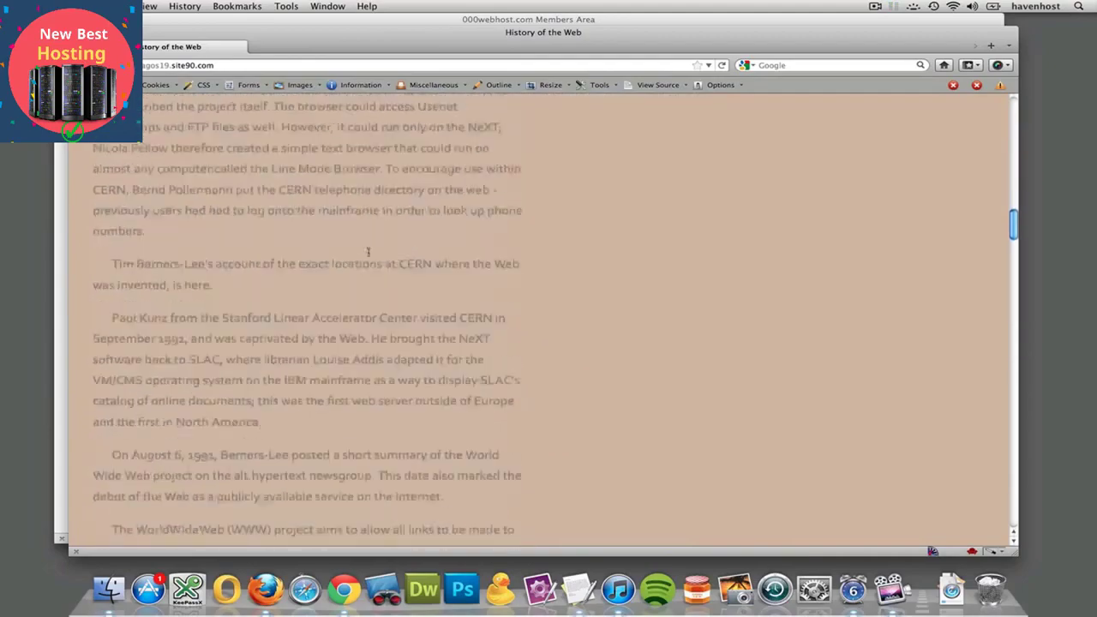
pyautogui.scroll(-20, 368, 251)
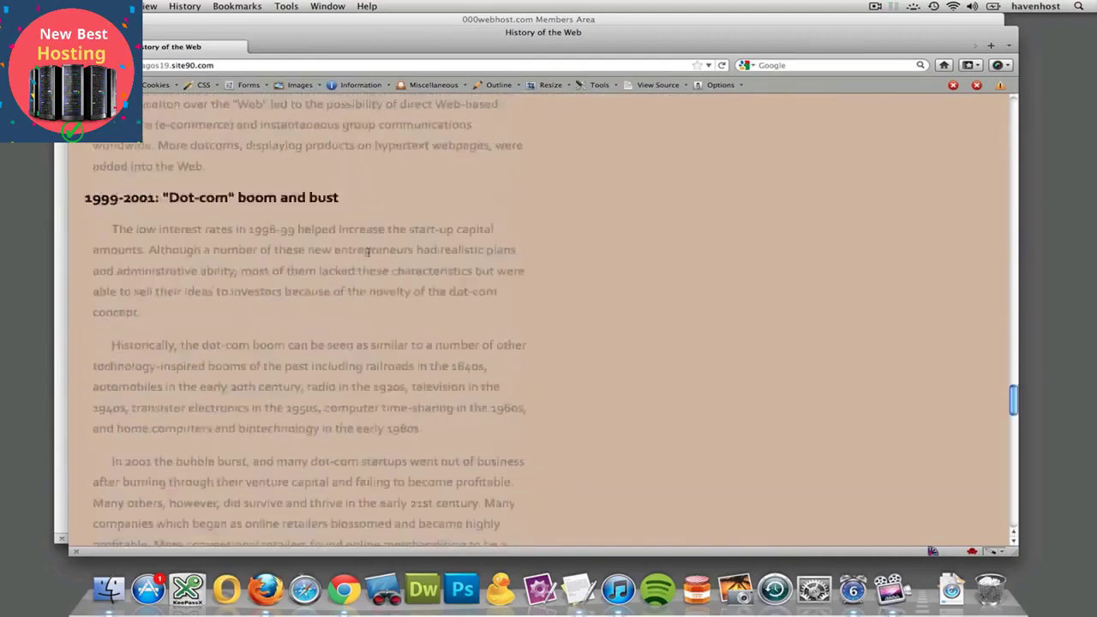
pyautogui.scroll(20, 369, 251)
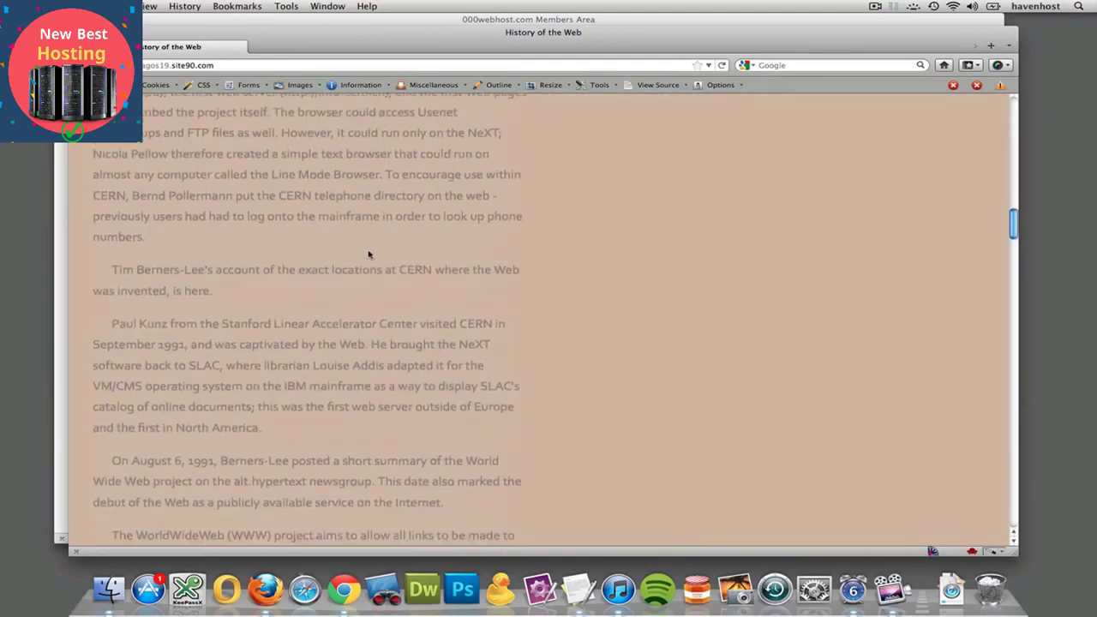
pyautogui.scroll(-1, 369, 255)
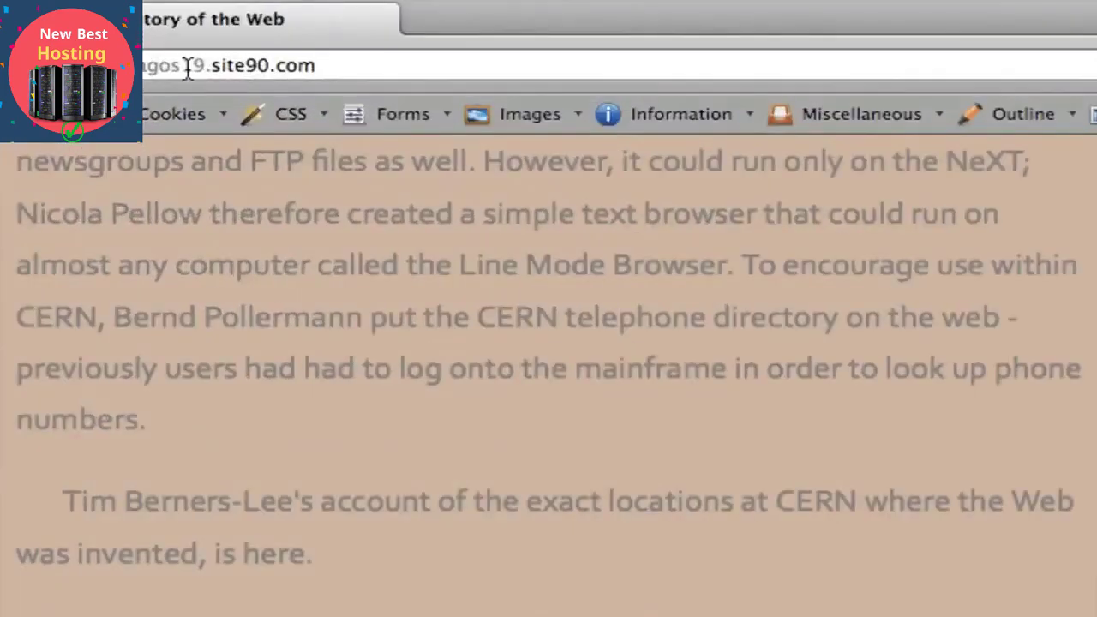
pyautogui.moveTo(334, 68); pyautogui.dragTo(215, 75)
pyautogui.doubleClick(154, 69)
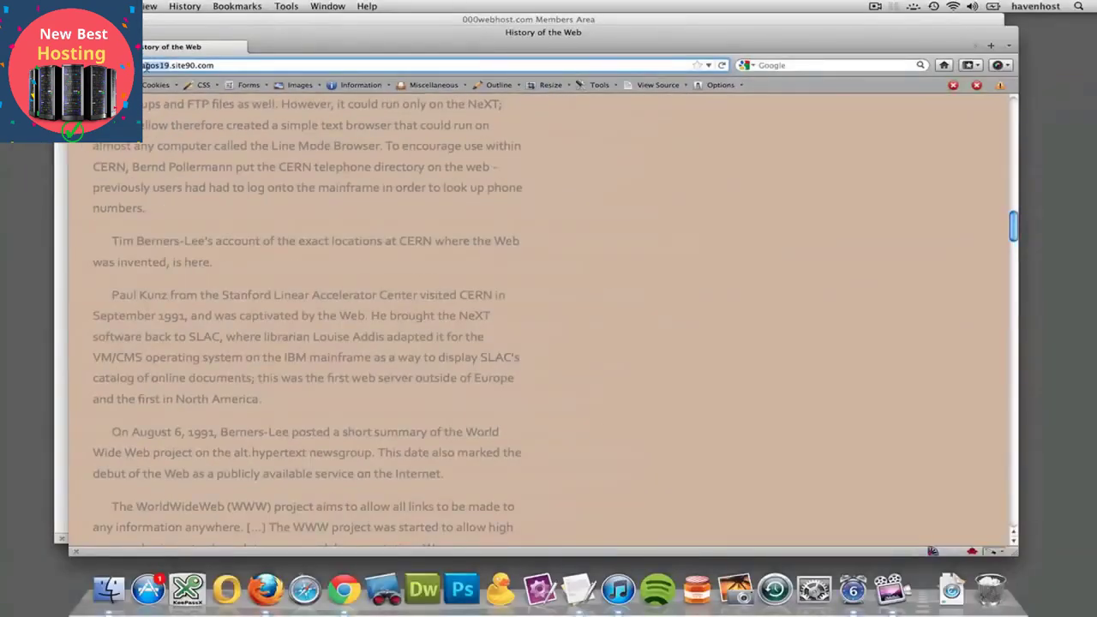
pyautogui.press('super+w')
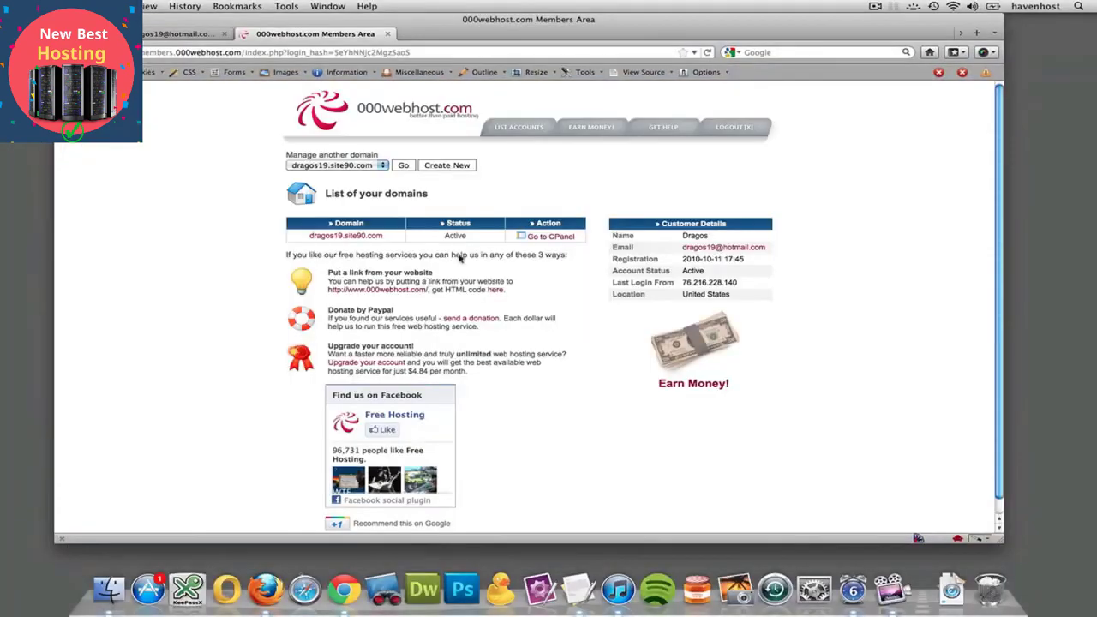
# Open the domain's control panel and scroll down to its Files tools
pyautogui.click(550, 238)
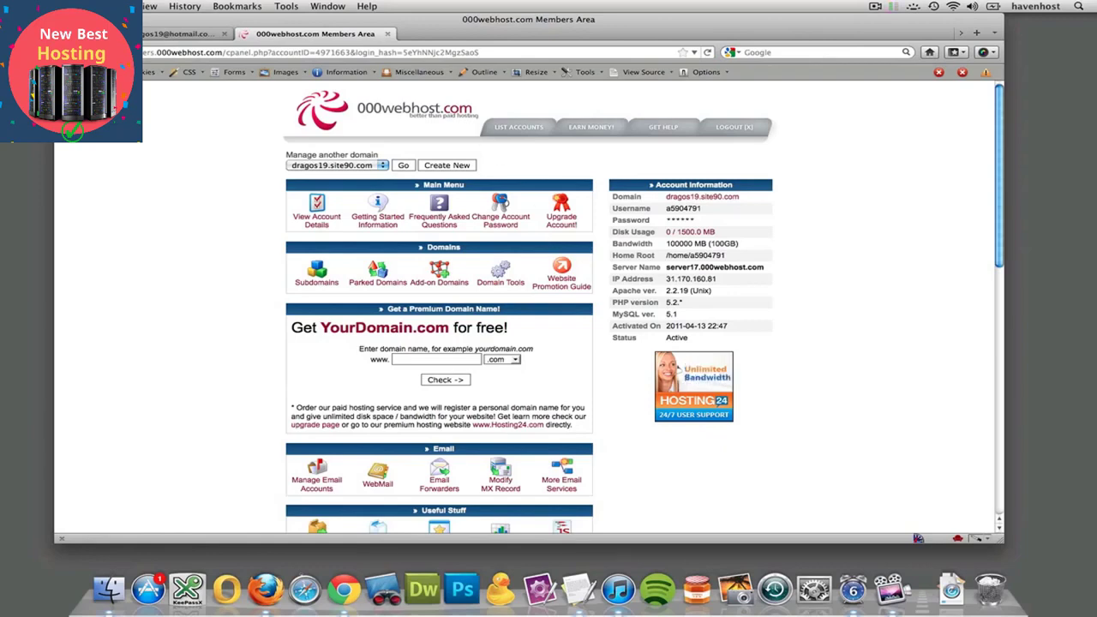
pyautogui.click(518, 127)
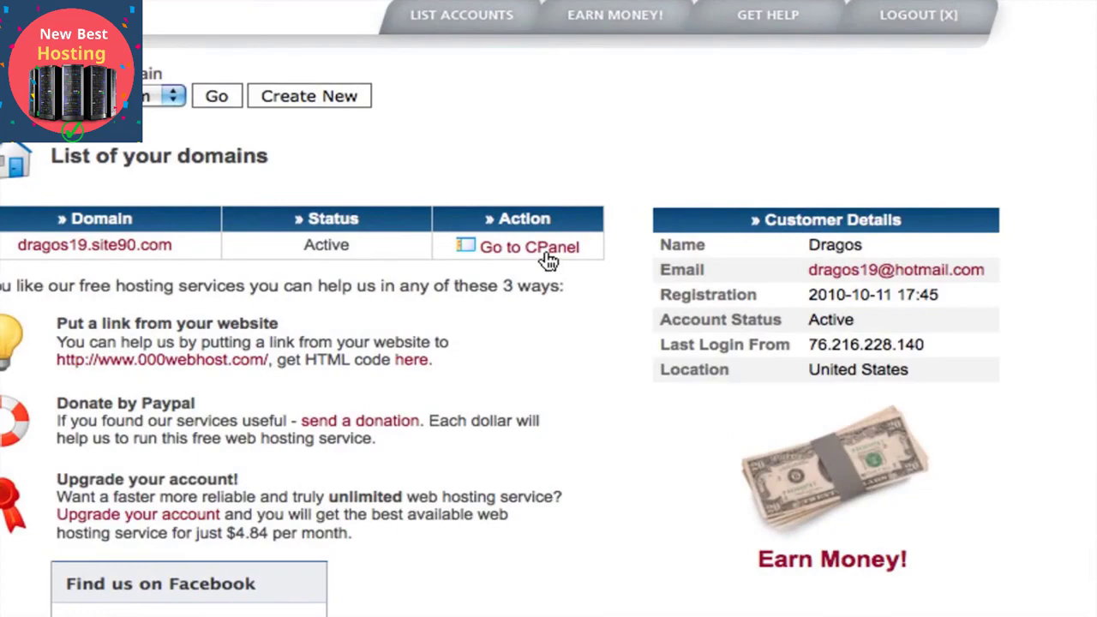
pyautogui.click(549, 260)
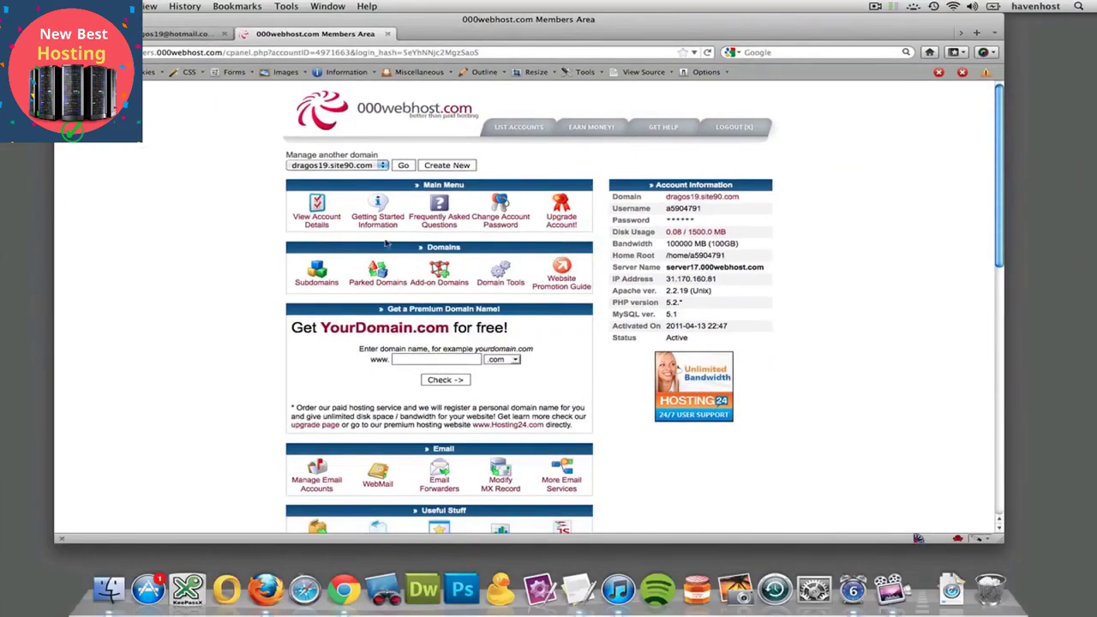
pyautogui.scroll(-4, 386, 243)
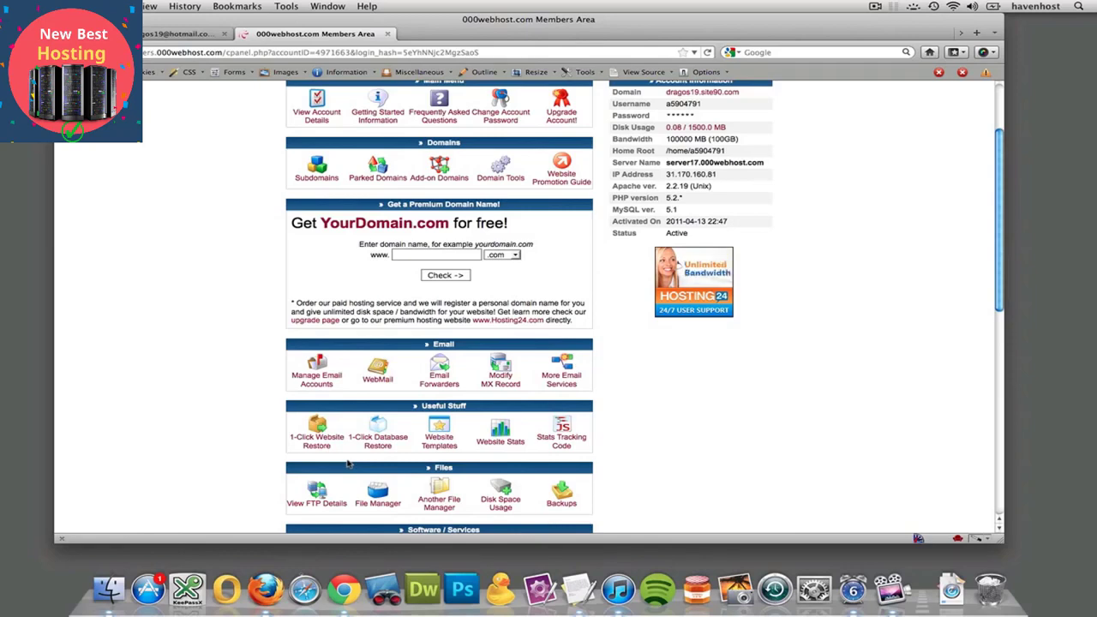
pyautogui.scroll(-8, 347, 463)
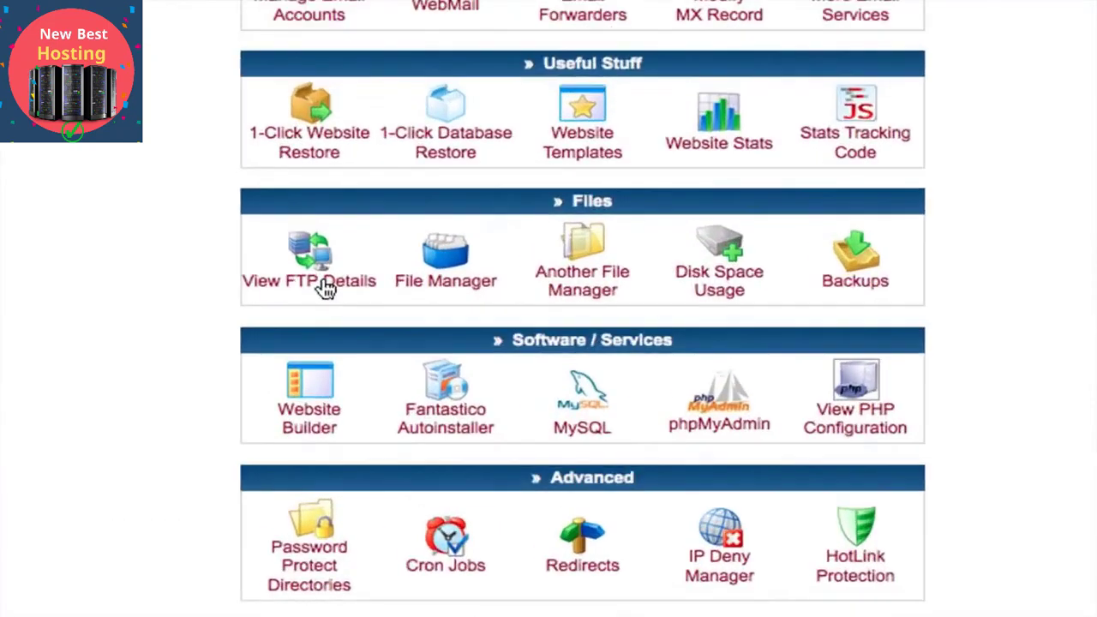
# Open View FTP Details and review the FTP host, user name and public_html upload folder
pyautogui.click(326, 289)
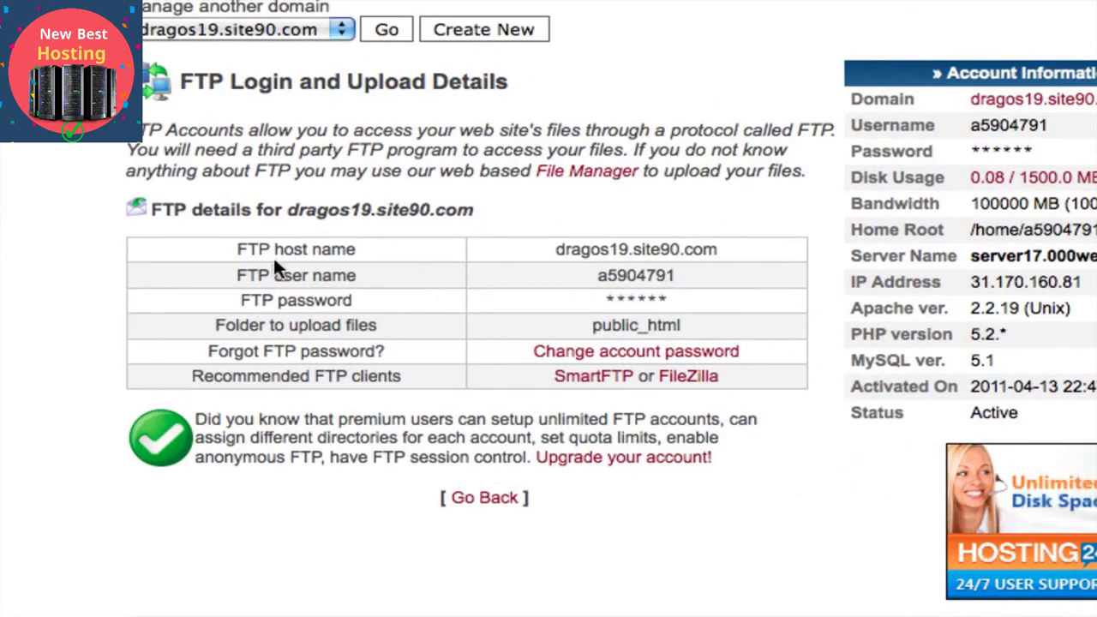
pyautogui.moveTo(232, 268); pyautogui.dragTo(675, 282)
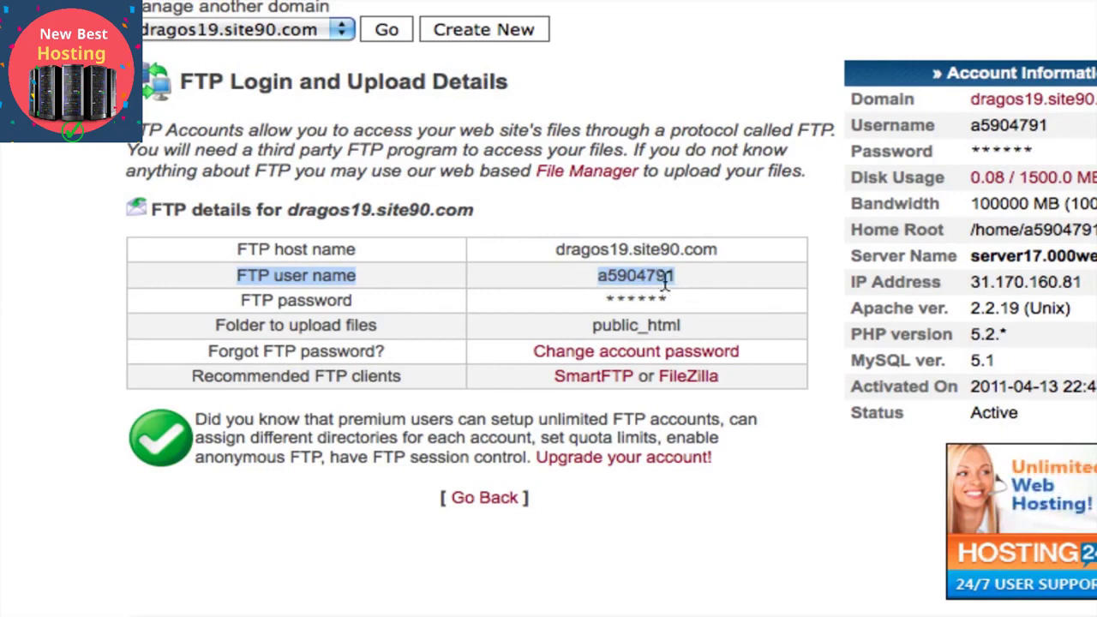
pyautogui.click(539, 280)
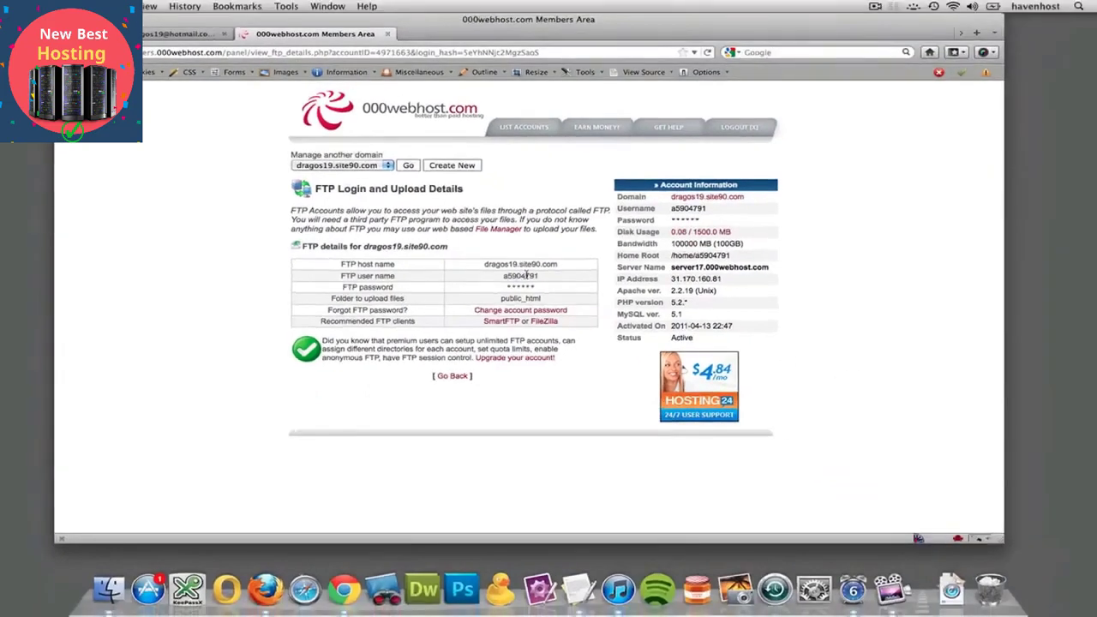
# Change the account password to a new one, then return to the control panel
pyautogui.click(496, 312)
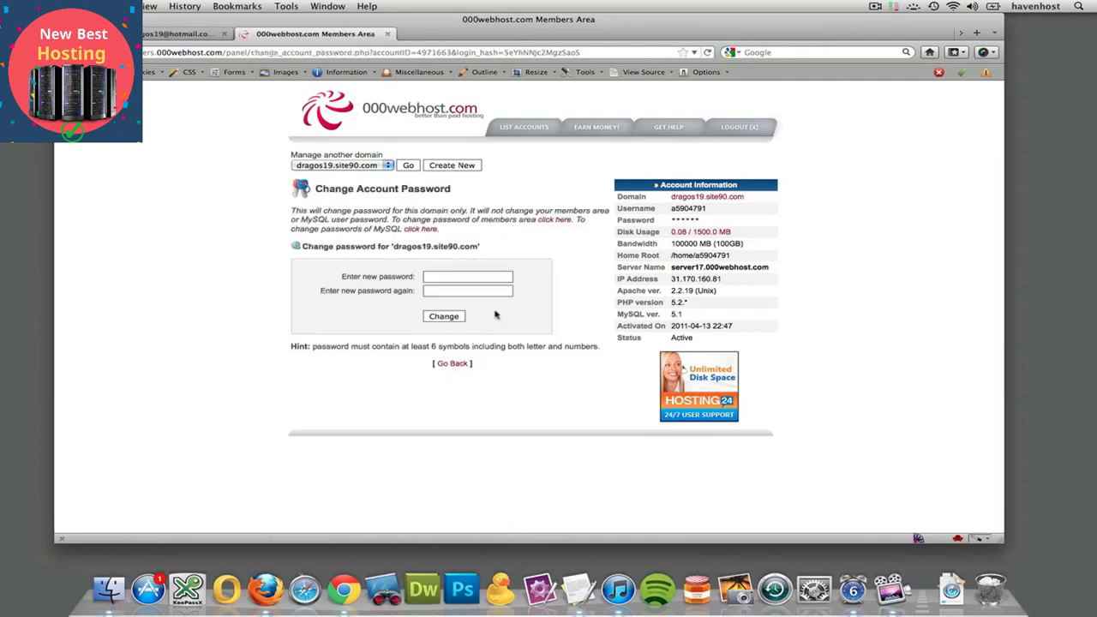
pyautogui.write('••')
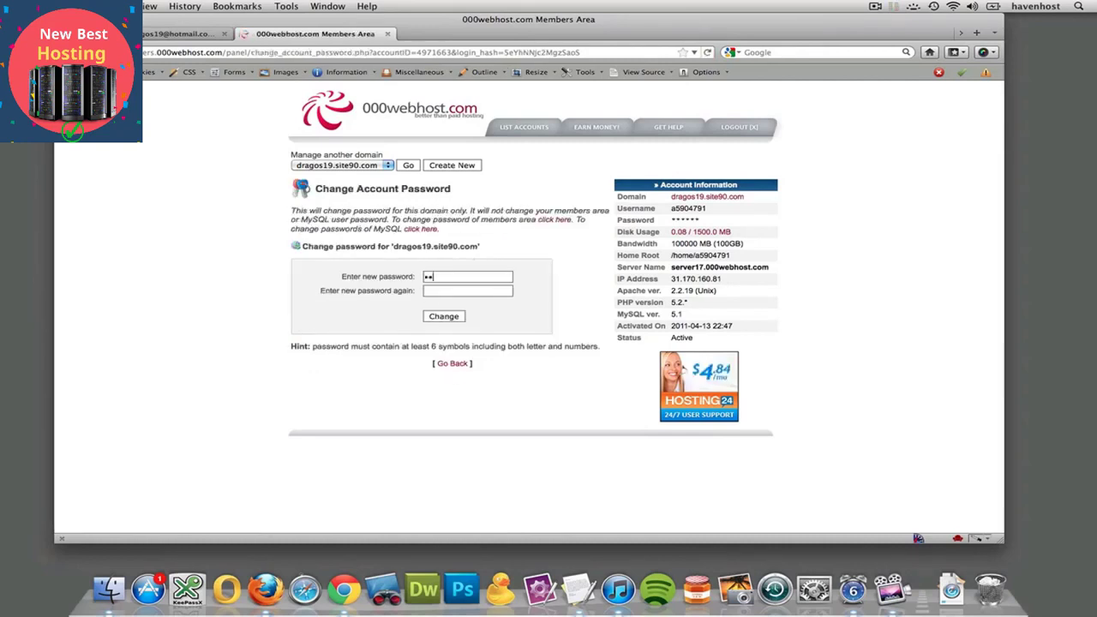
pyautogui.write('••••••••')
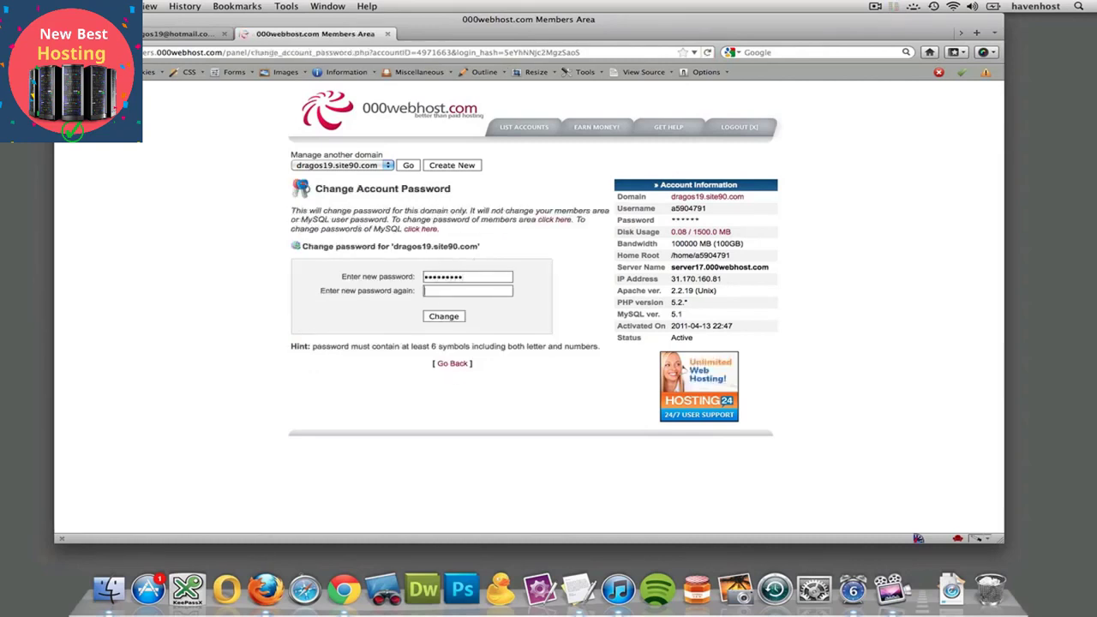
pyautogui.write('•••••••')
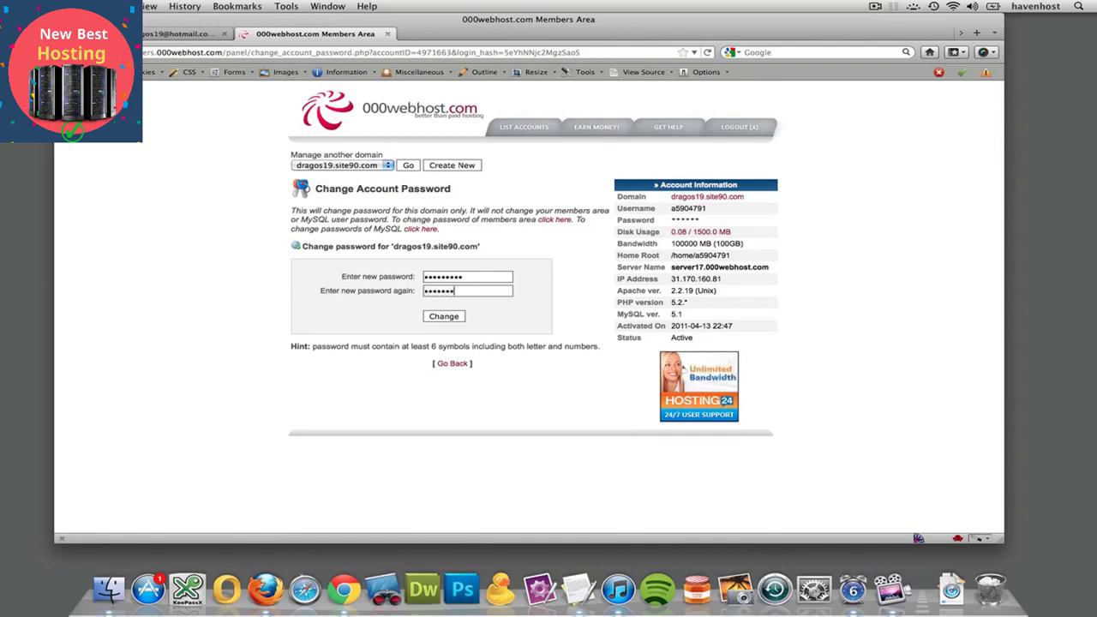
pyautogui.write('•••')
pyautogui.click(446, 317)
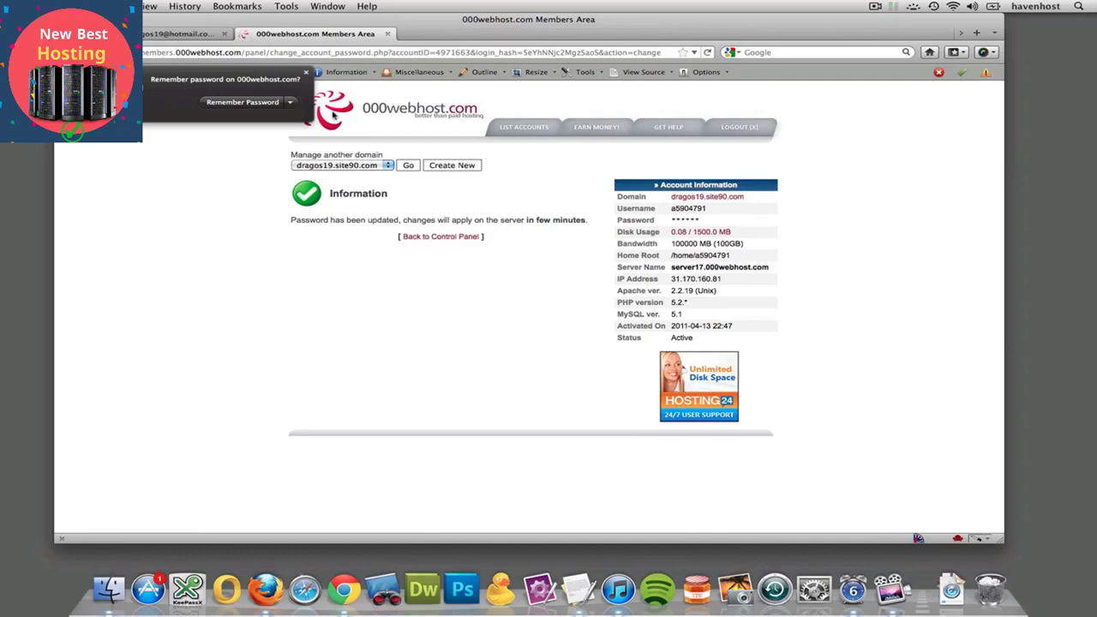
pyautogui.click(306, 73)
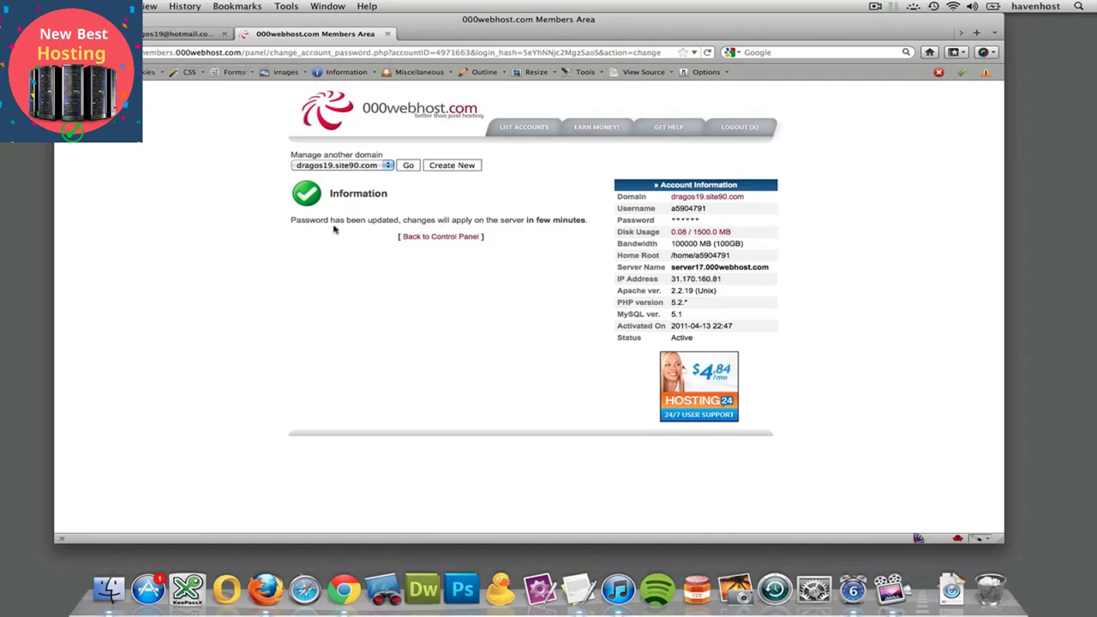
pyautogui.click(427, 241)
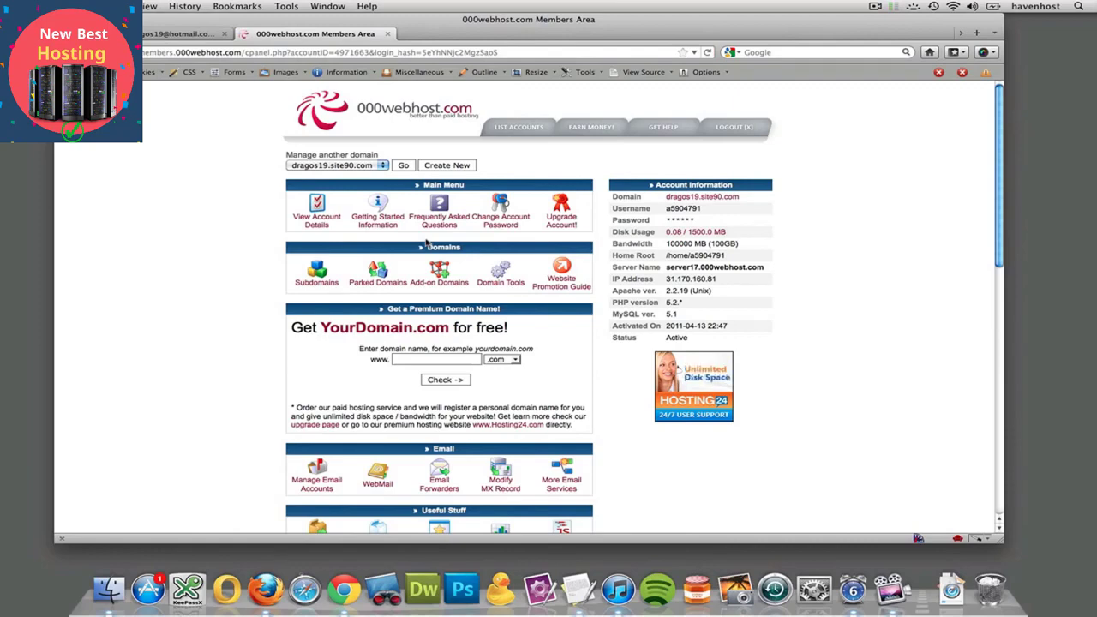
# Reopen View FTP Details and select the FTP host name value
pyautogui.scroll(-10, 426, 243)
pyautogui.scroll(1, 426, 243)
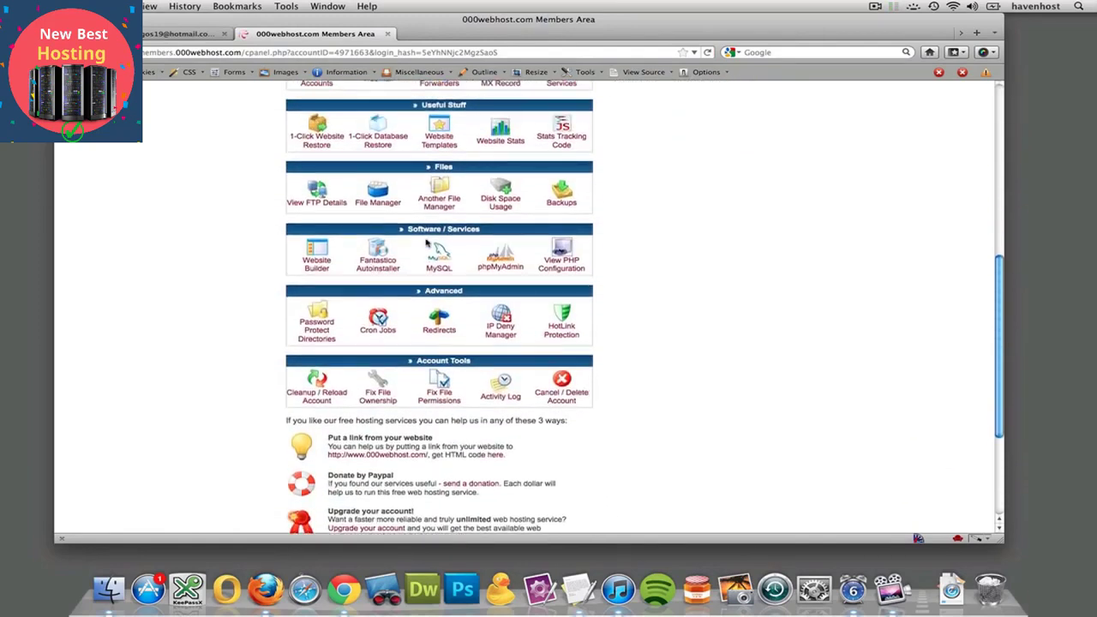
pyautogui.scroll(3, 368, 310)
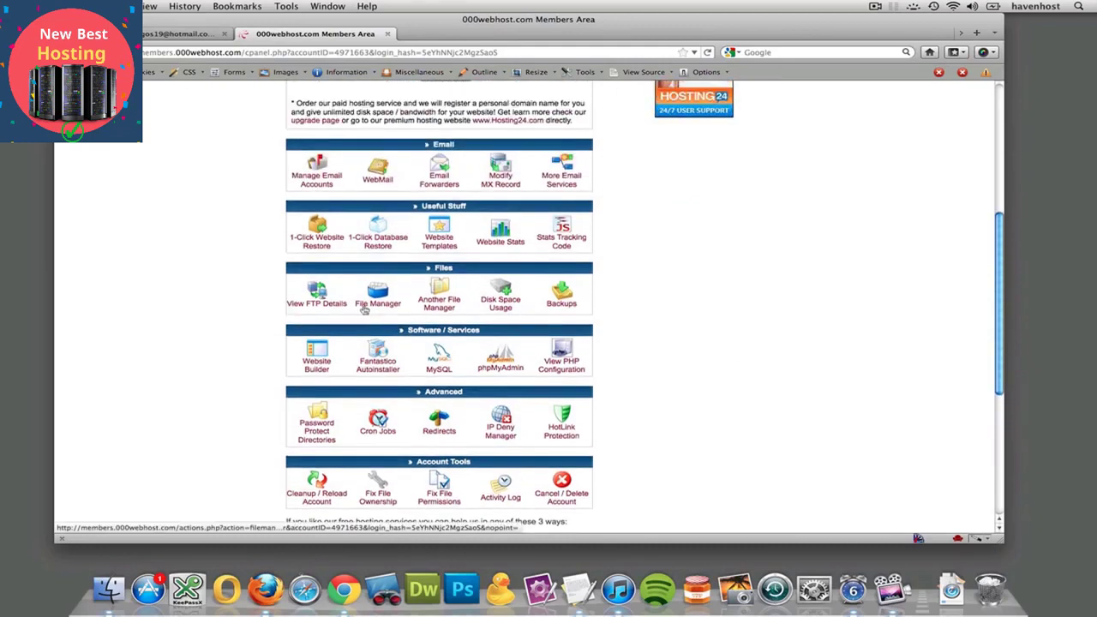
pyautogui.click(317, 300)
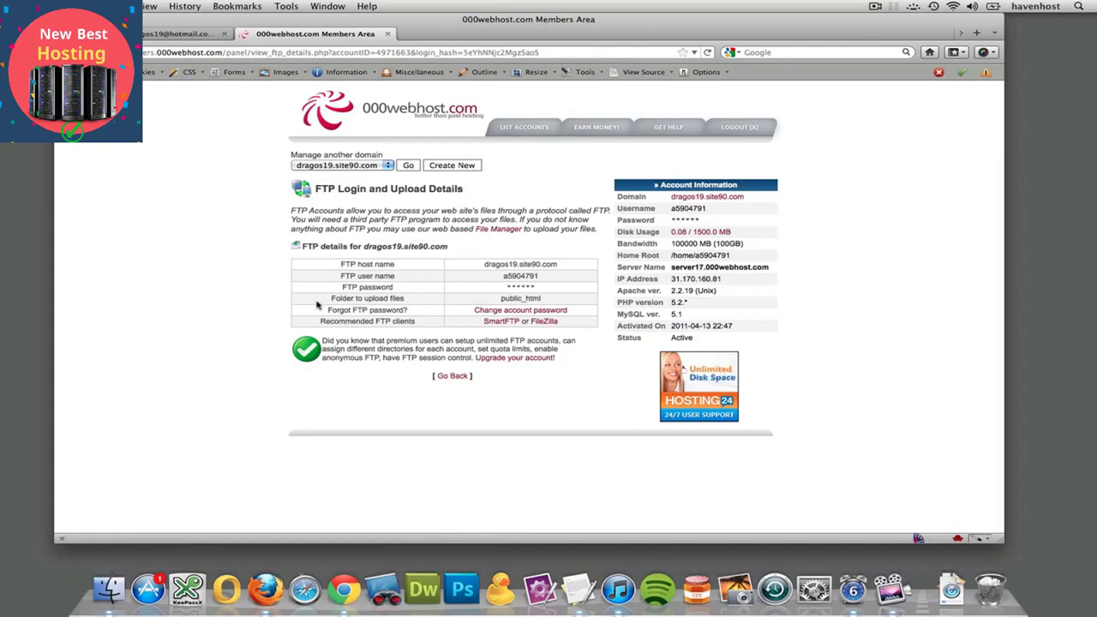
pyautogui.moveTo(485, 265); pyautogui.dragTo(561, 268)
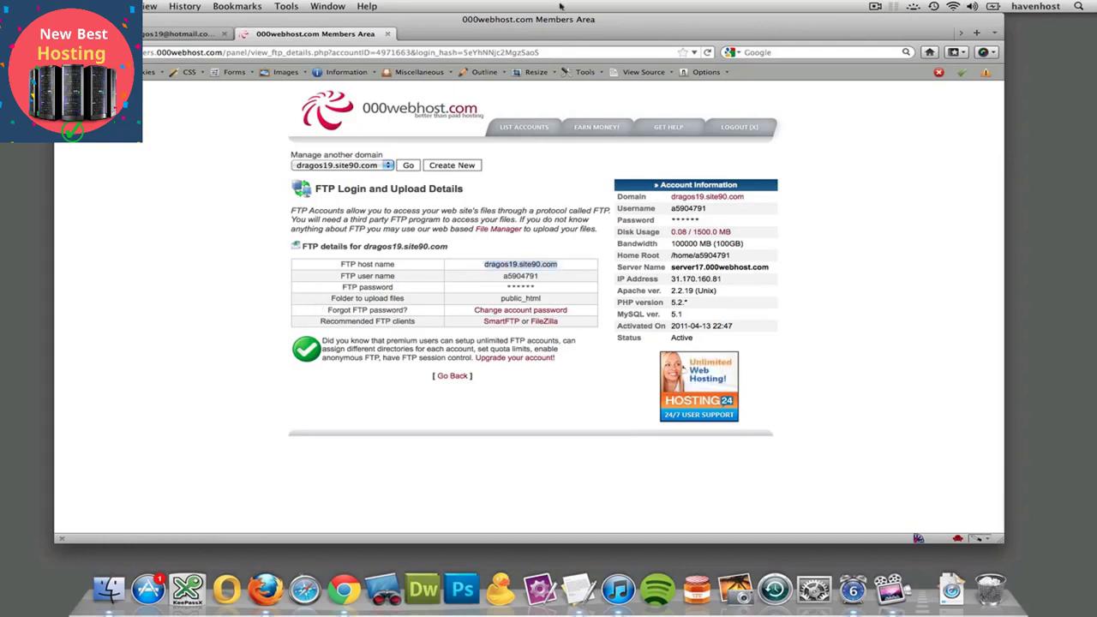
# Load the pasted FTP host address in a new tab, allow it, and cancel the login prompt
pyautogui.doubleClick(538, 33)
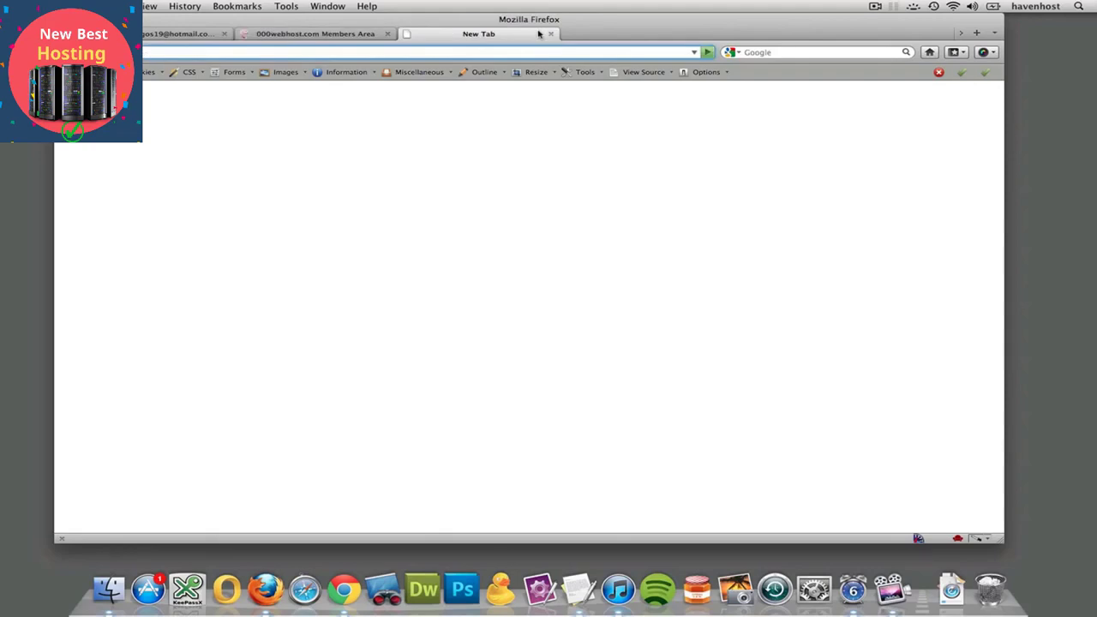
pyautogui.write('ftp://')
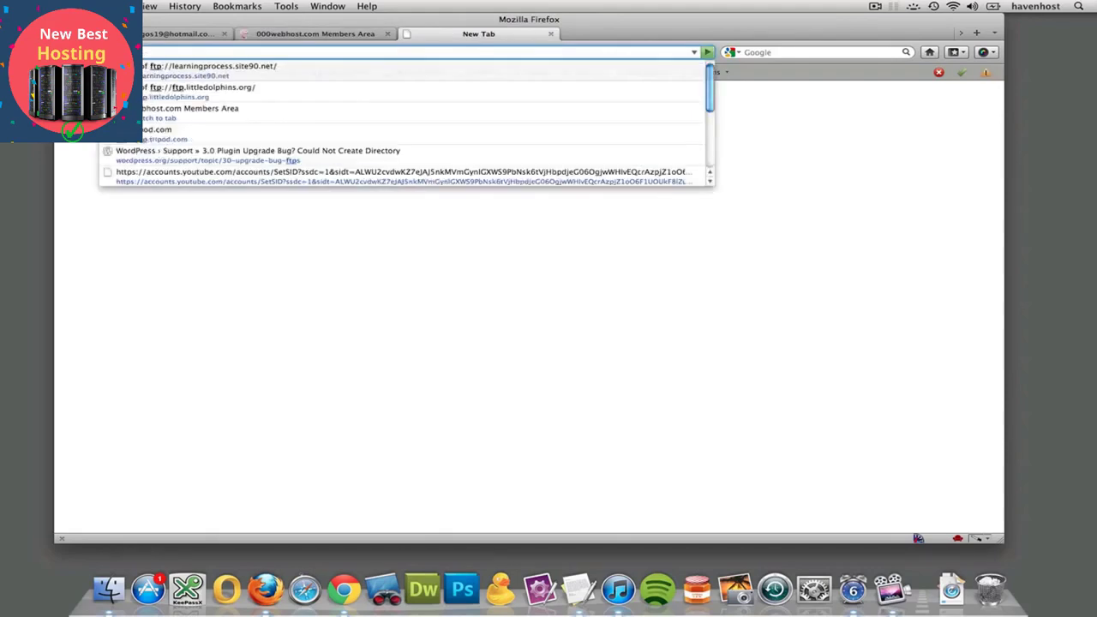
pyautogui.press('BackSpace')
pyautogui.press('BackSpace')
pyautogui.press('BackSpace')
pyautogui.press('BackSpace')
pyautogui.press('BackSpace')
pyautogui.press('BackSpace')
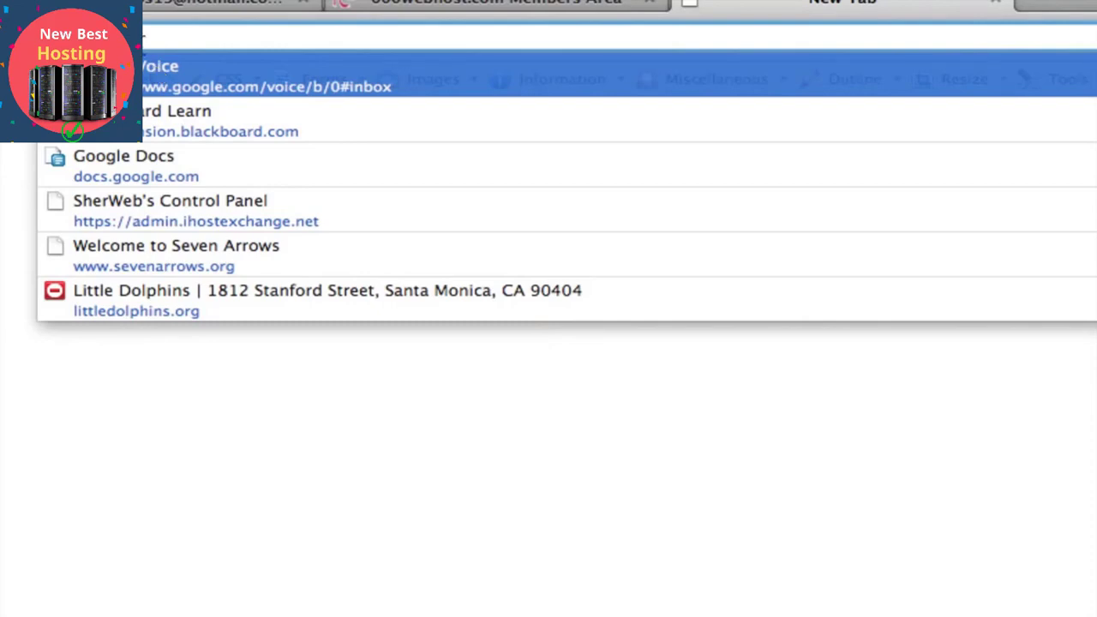
pyautogui.write('dragos19.site90.com')
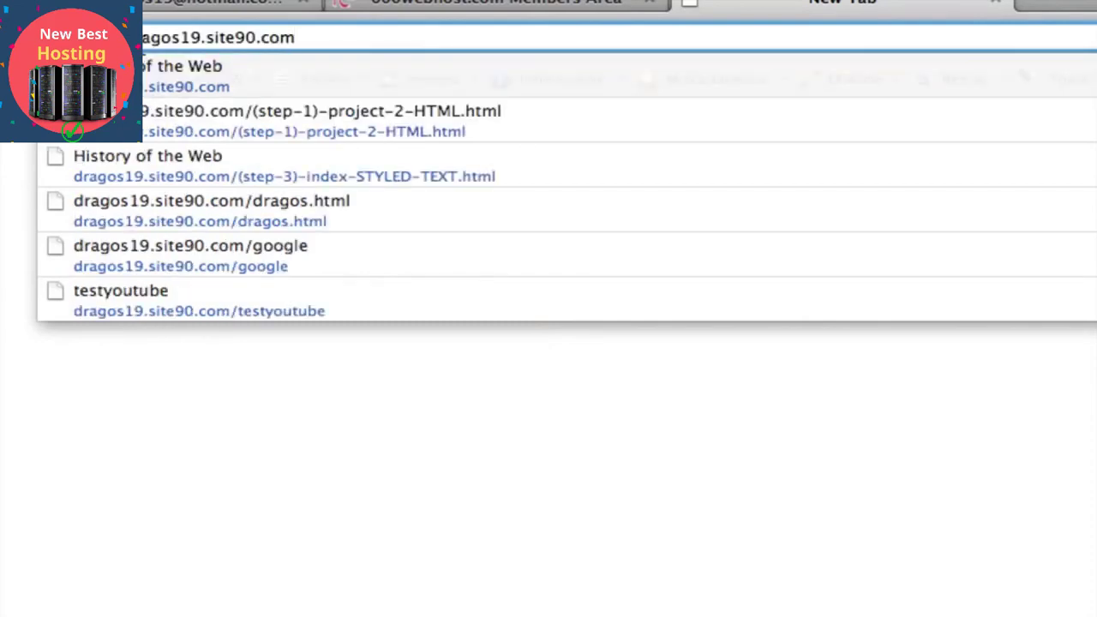
pyautogui.press('Return')
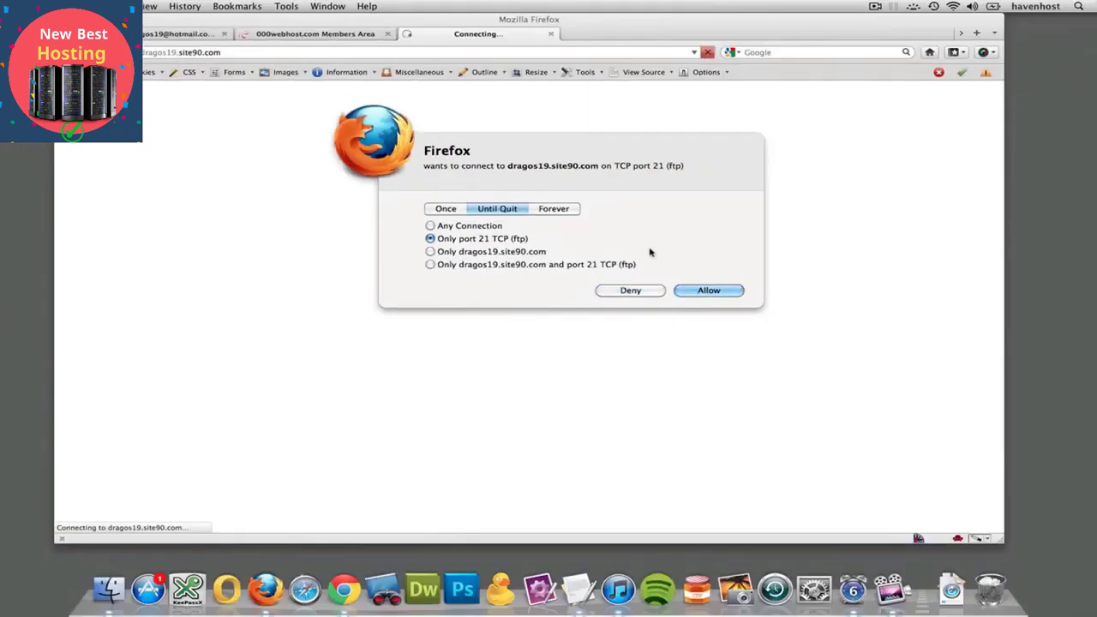
pyautogui.click(706, 292)
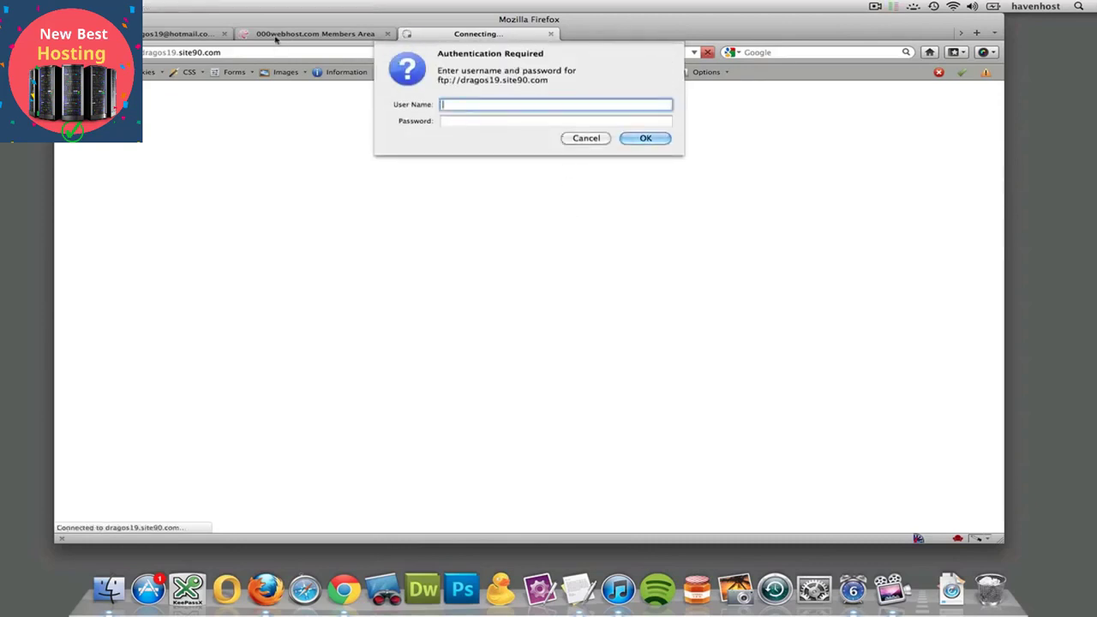
pyautogui.click(586, 138)
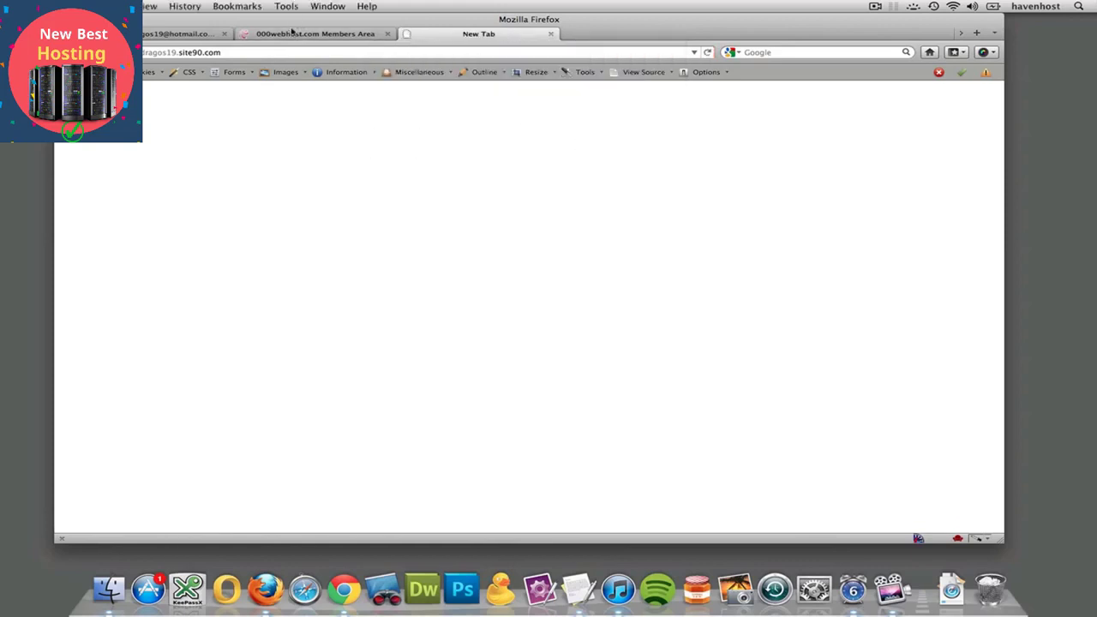
pyautogui.click(291, 34)
# Copy the FTP user name and reload the FTP address in its tab
pyautogui.doubleClick(511, 276)
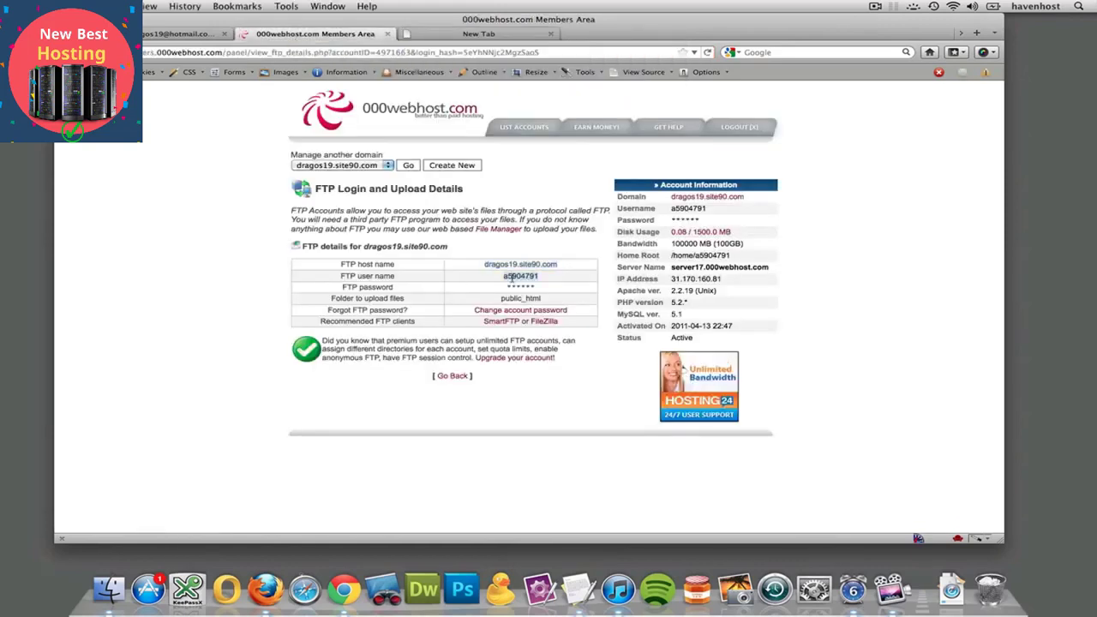
pyautogui.click(479, 34)
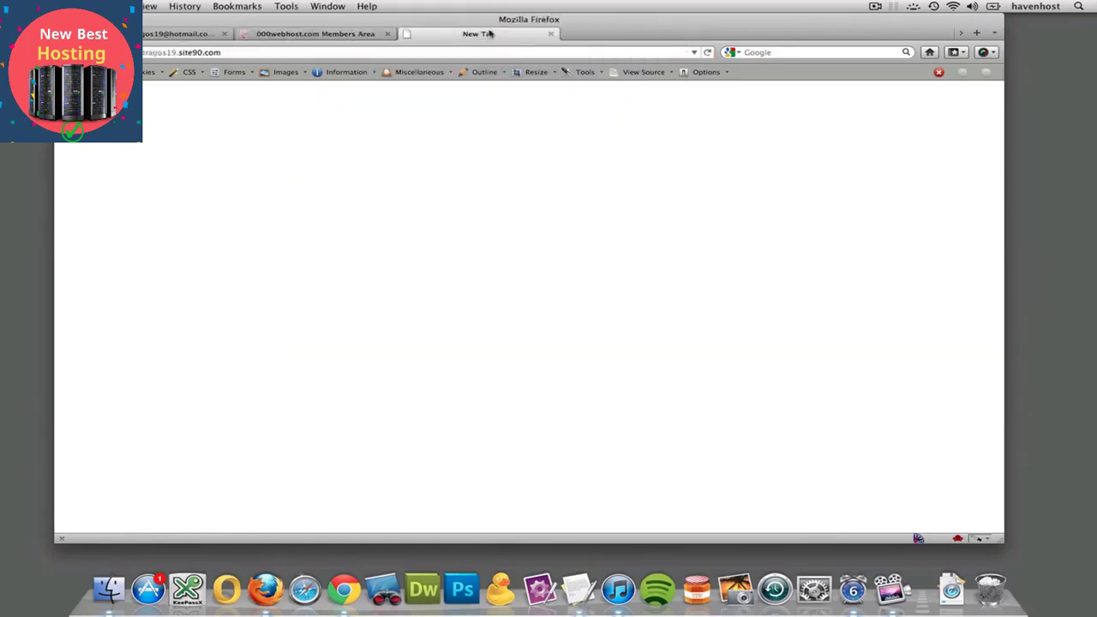
pyautogui.click(243, 54)
pyautogui.press('Return')
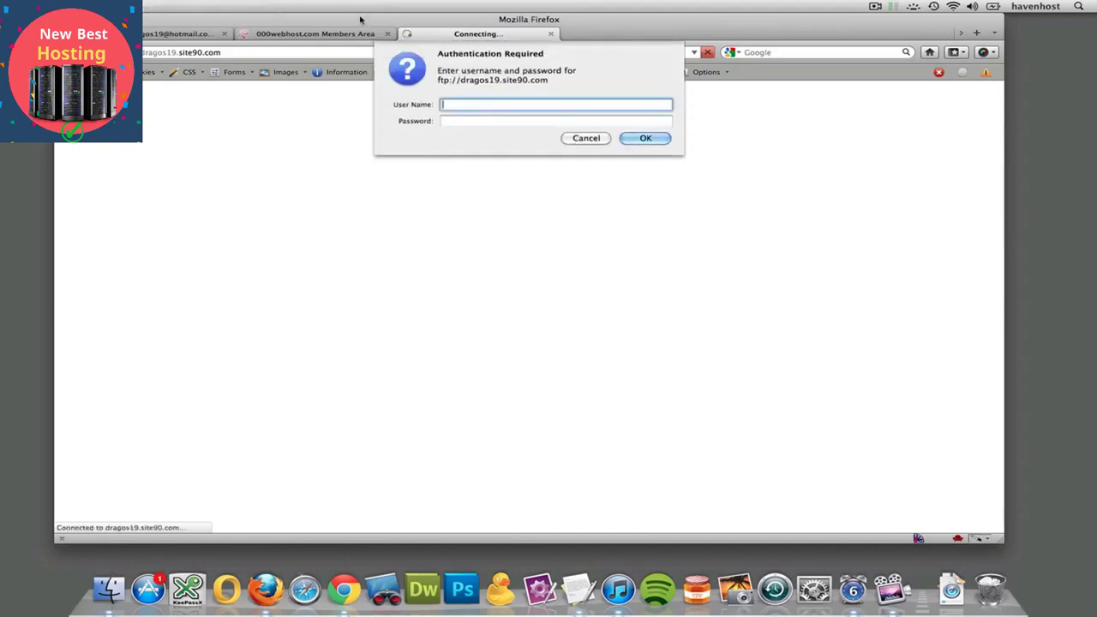
# Log in with the FTP user name and password, allowing the port 4002 connection
pyautogui.write('a5904791')
pyautogui.press('Tab')
pyautogui.write('******')
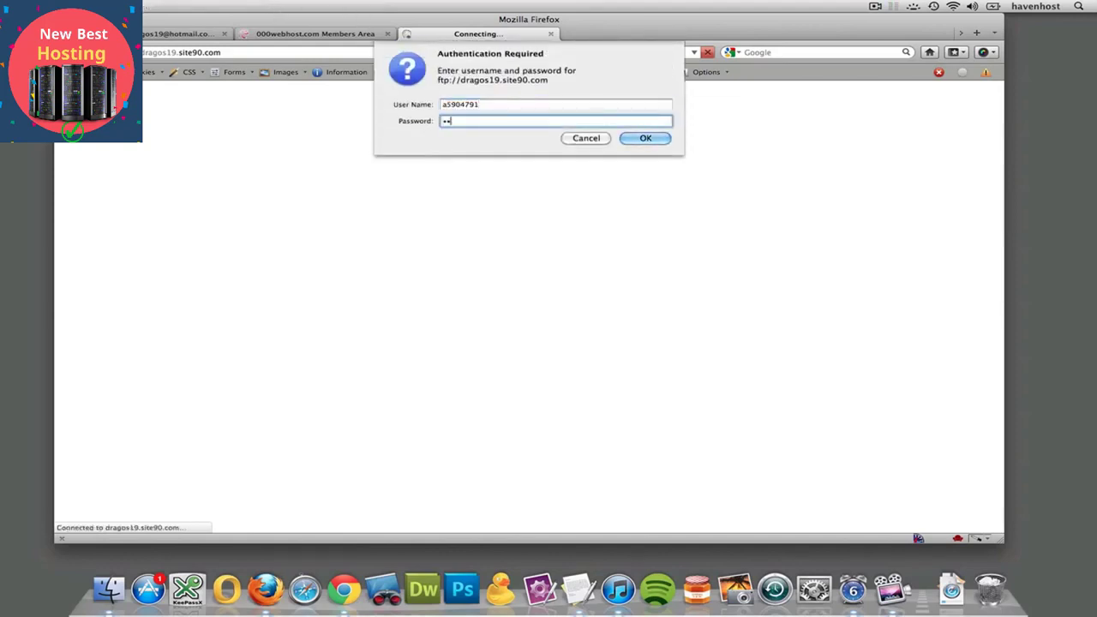
pyautogui.write('**')
pyautogui.press('Return')
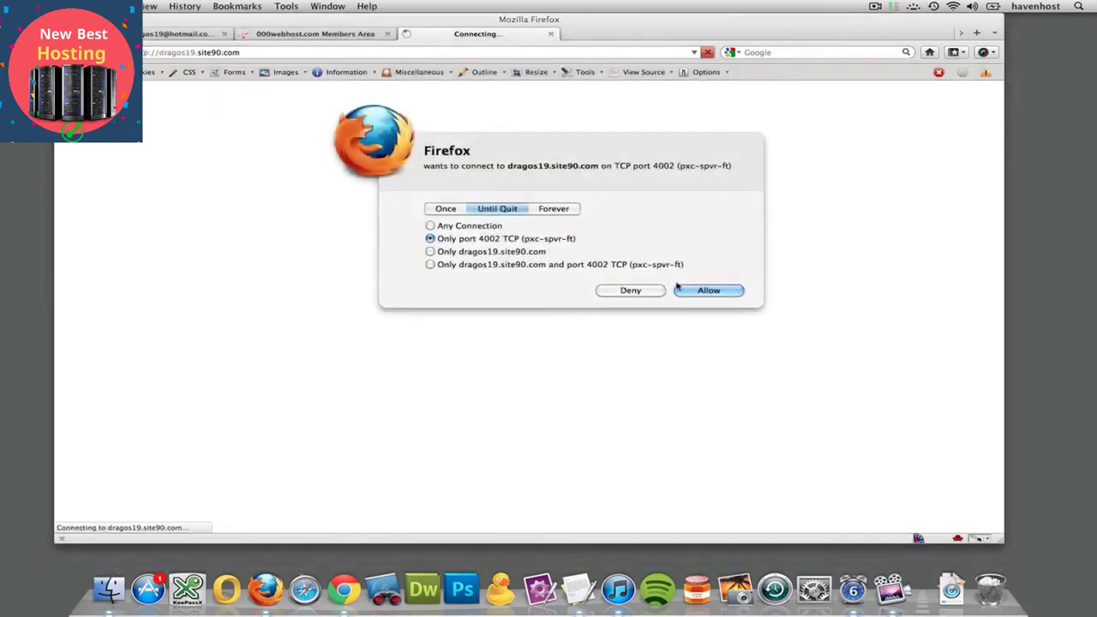
pyautogui.click(702, 292)
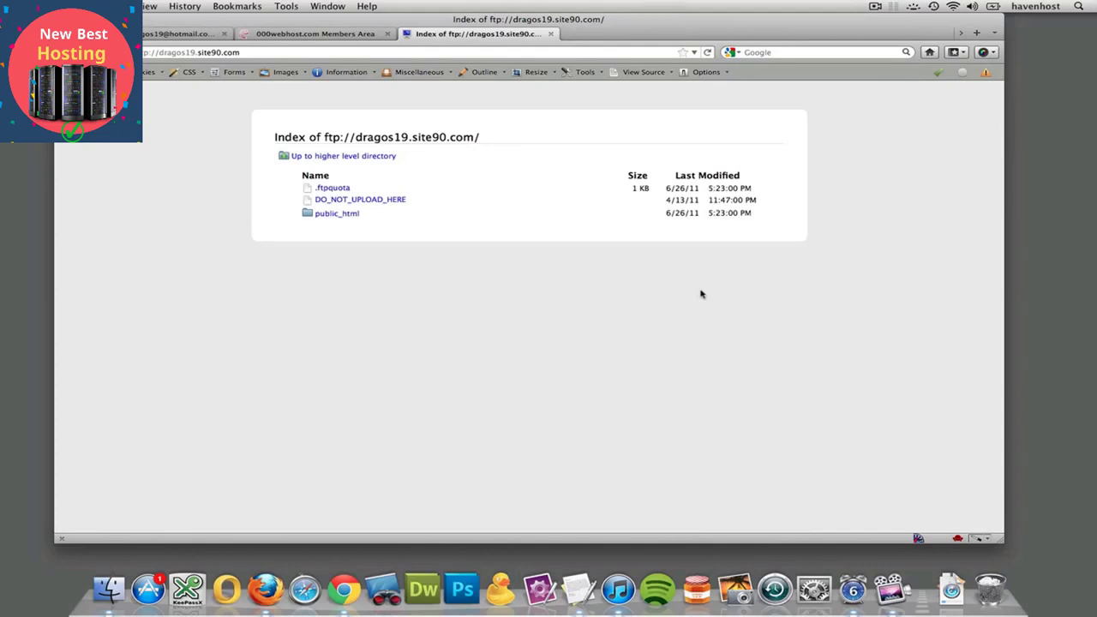
# Close the FTP directory tab and launch Dreamweaver CS5.5 from the Dock
pyautogui.click(550, 33)
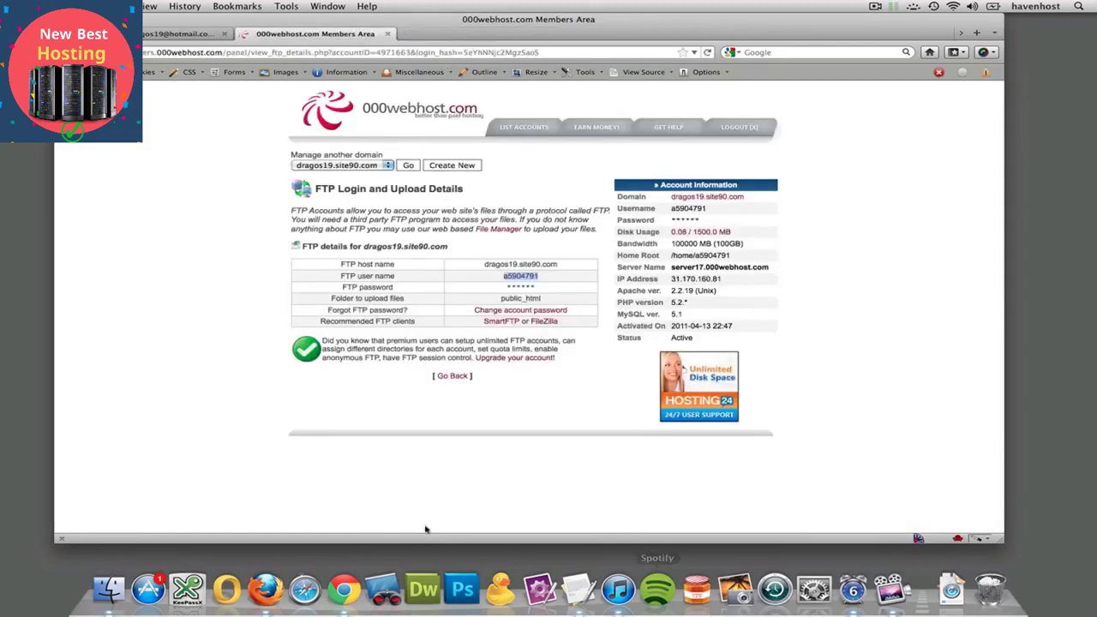
pyautogui.click(426, 584)
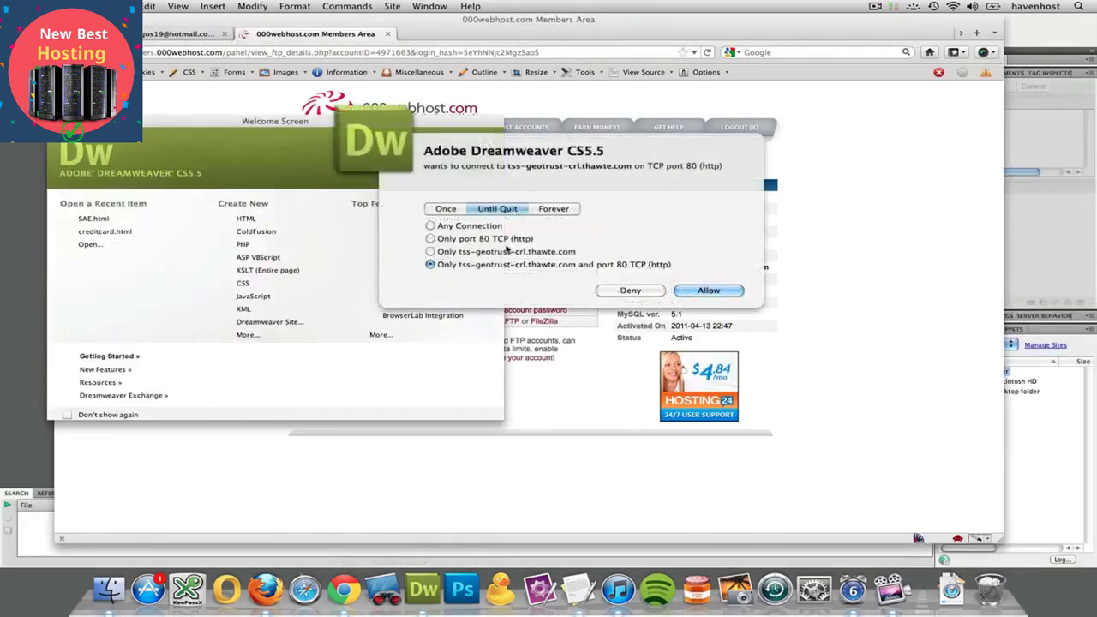
# Deny the port 80 connection request and start a new site via Site > New Site
pyautogui.click(631, 290)
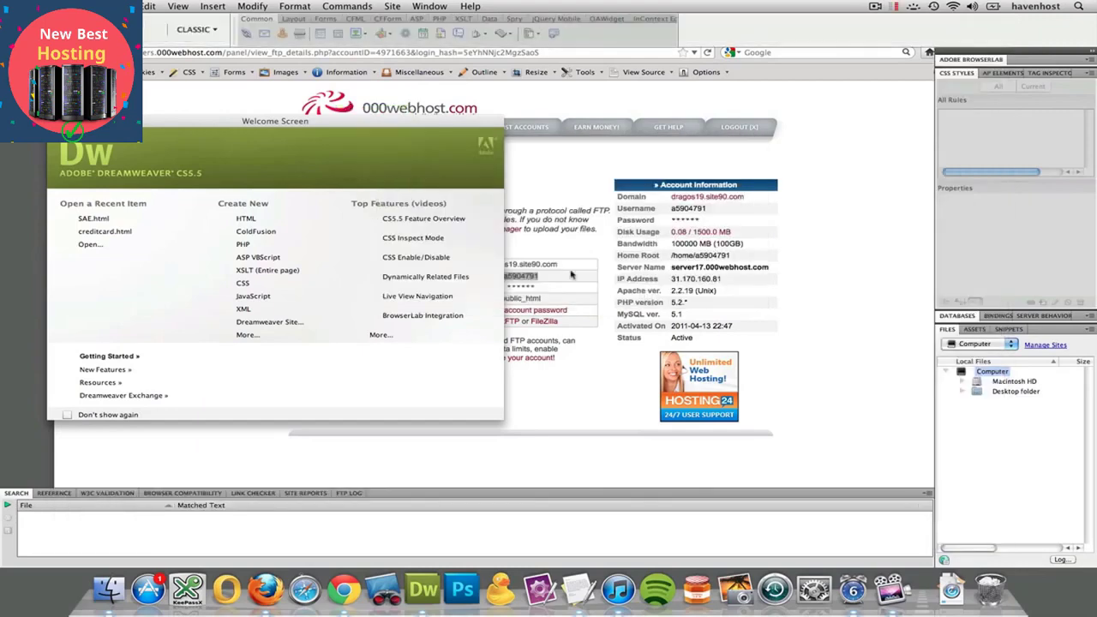
pyautogui.click(391, 6)
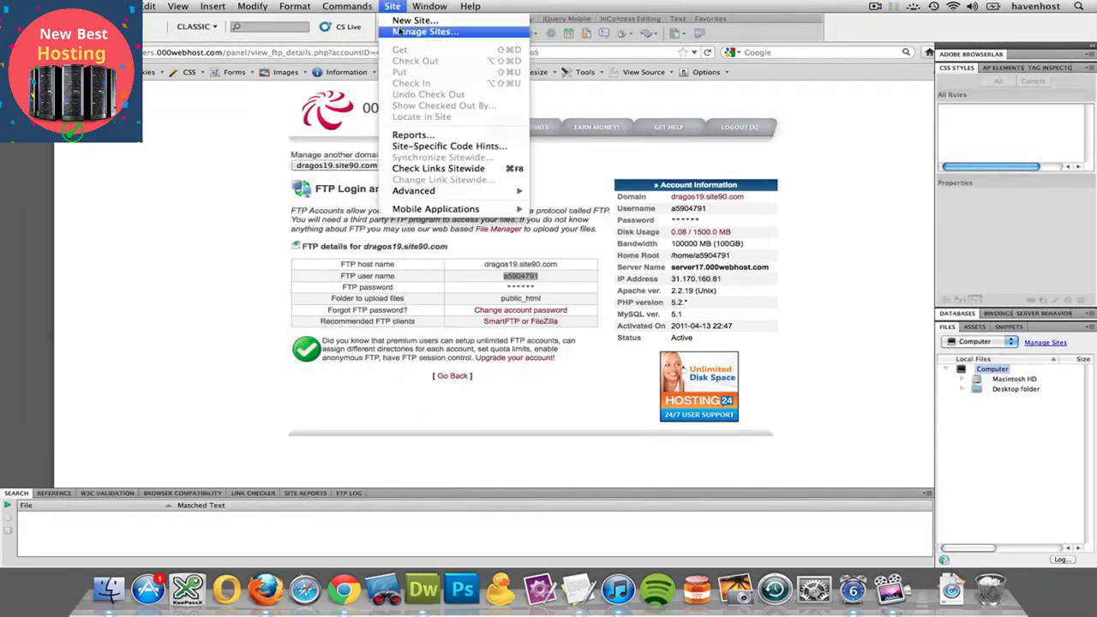
pyautogui.click(400, 21)
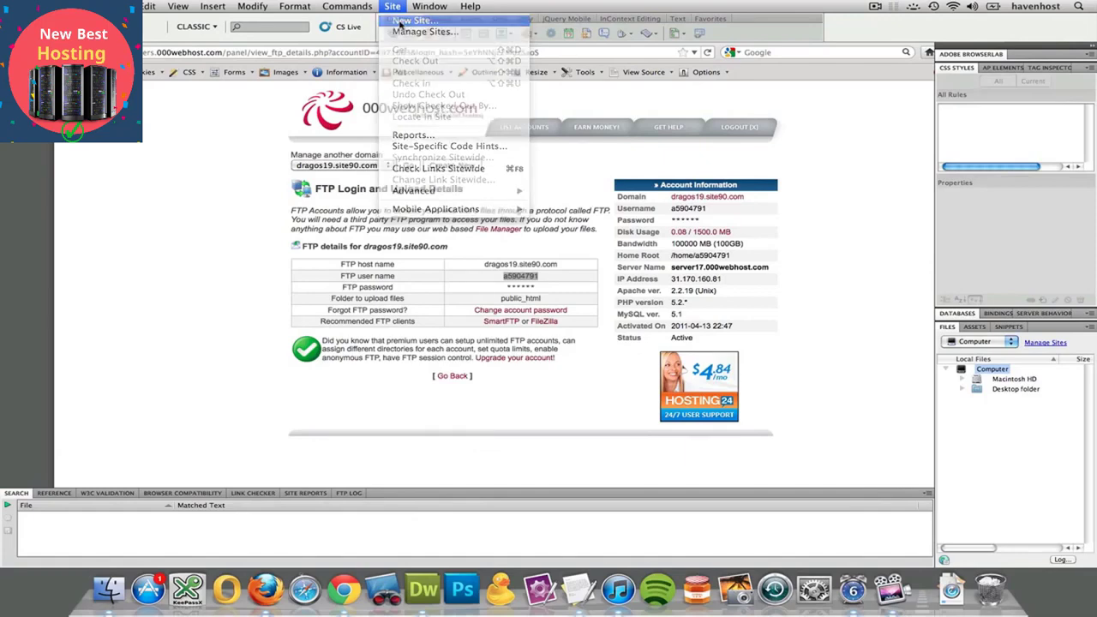
pyautogui.moveTo(462, 199); pyautogui.dragTo(546, 63)
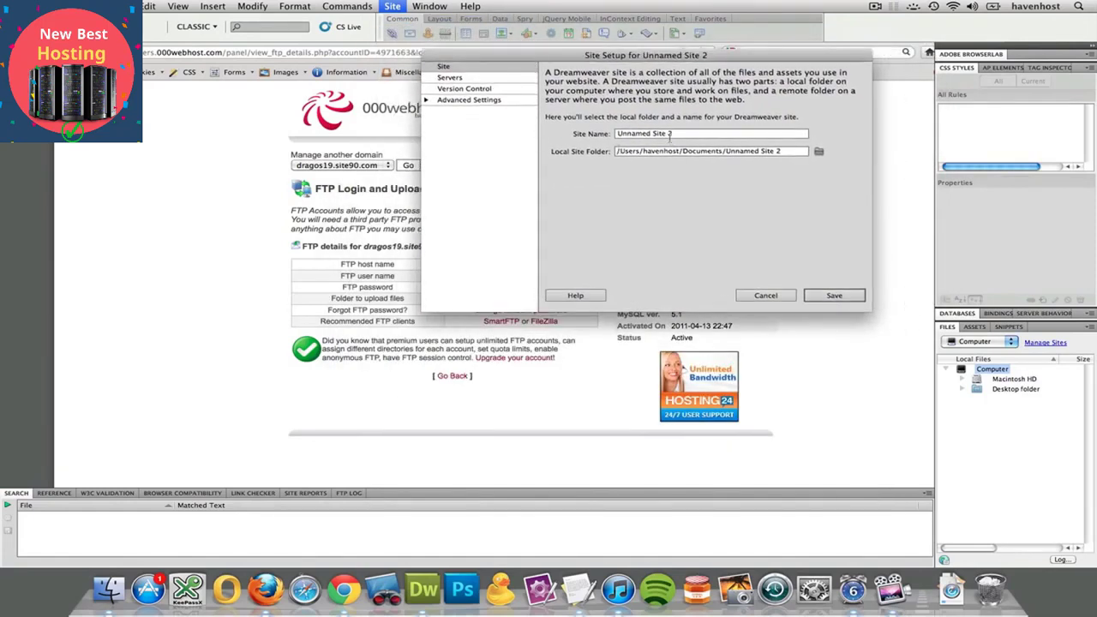
# Name the new site 000webhost.com
pyautogui.tripleClick(702, 132)
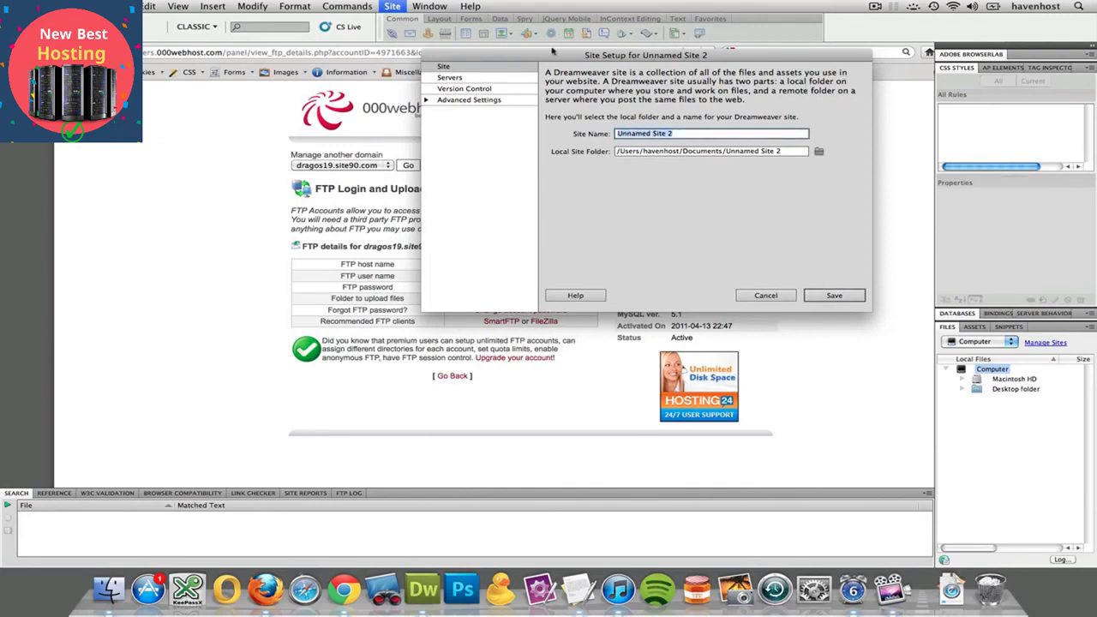
pyautogui.moveTo(555, 55); pyautogui.dragTo(497, 225)
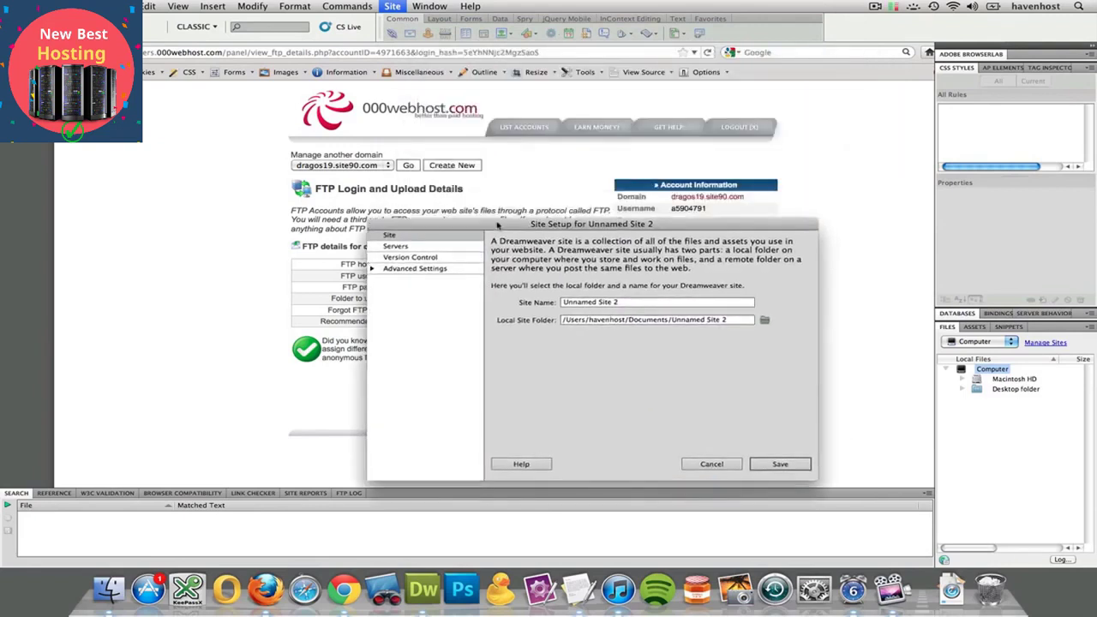
pyautogui.tripleClick(600, 302)
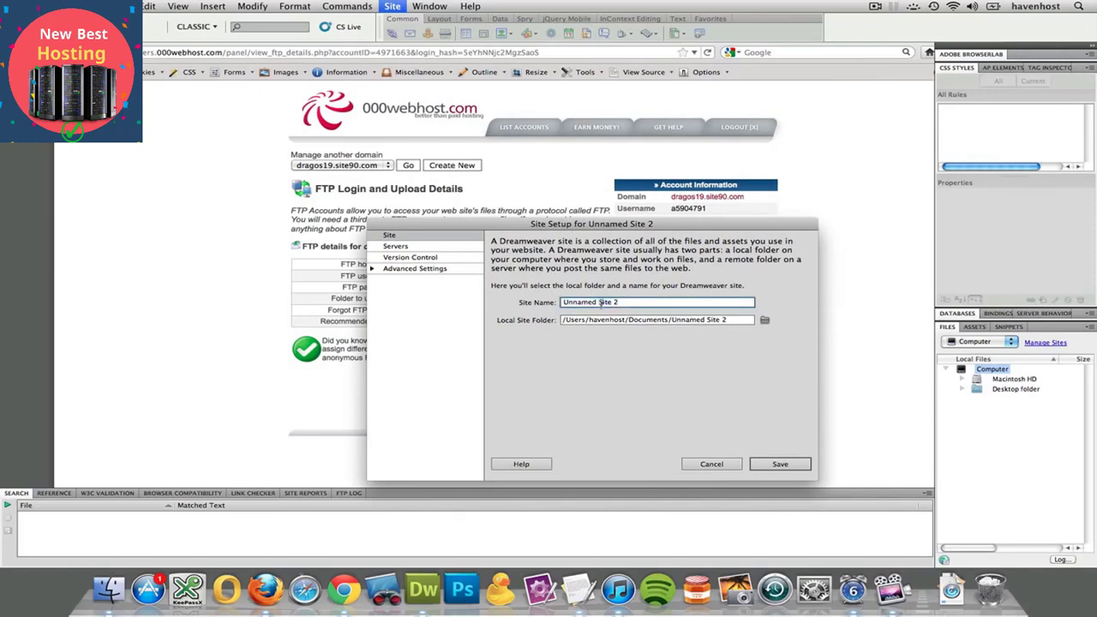
pyautogui.write('000webhost.com')
# Create a 000webhost-stuff folder in Sites and use it as the local site folder
pyautogui.click(764, 320)
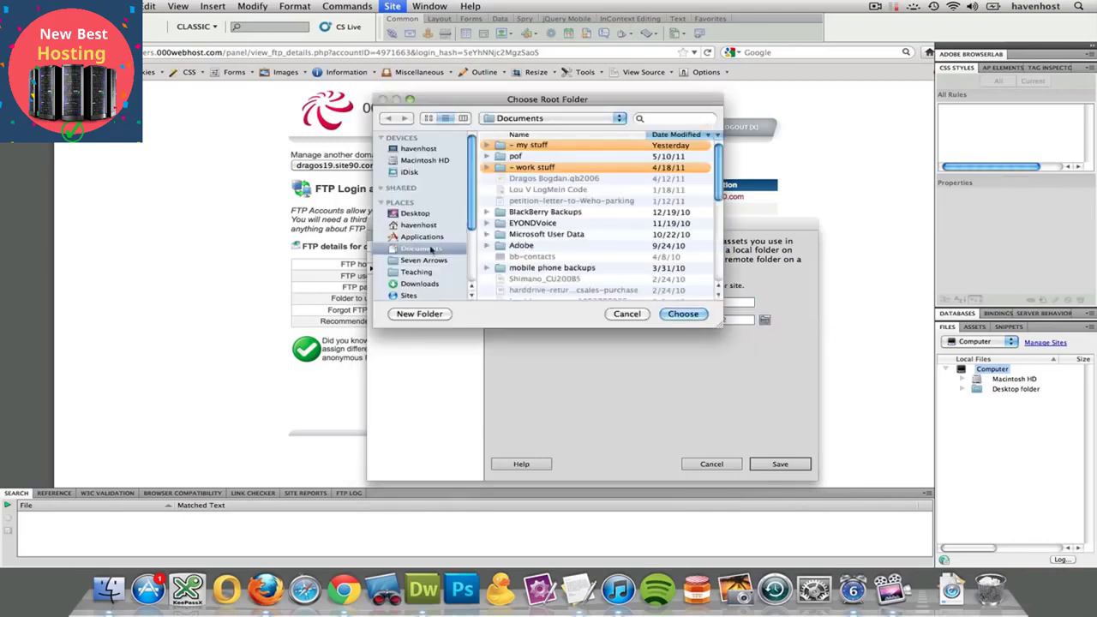
pyautogui.click(409, 271)
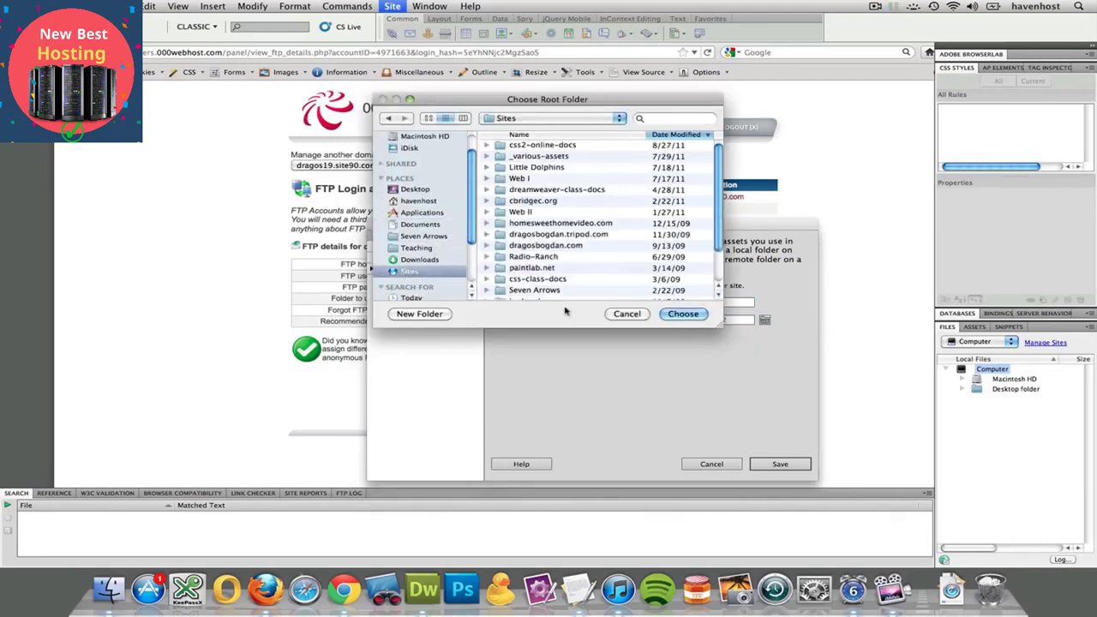
pyautogui.click(413, 317)
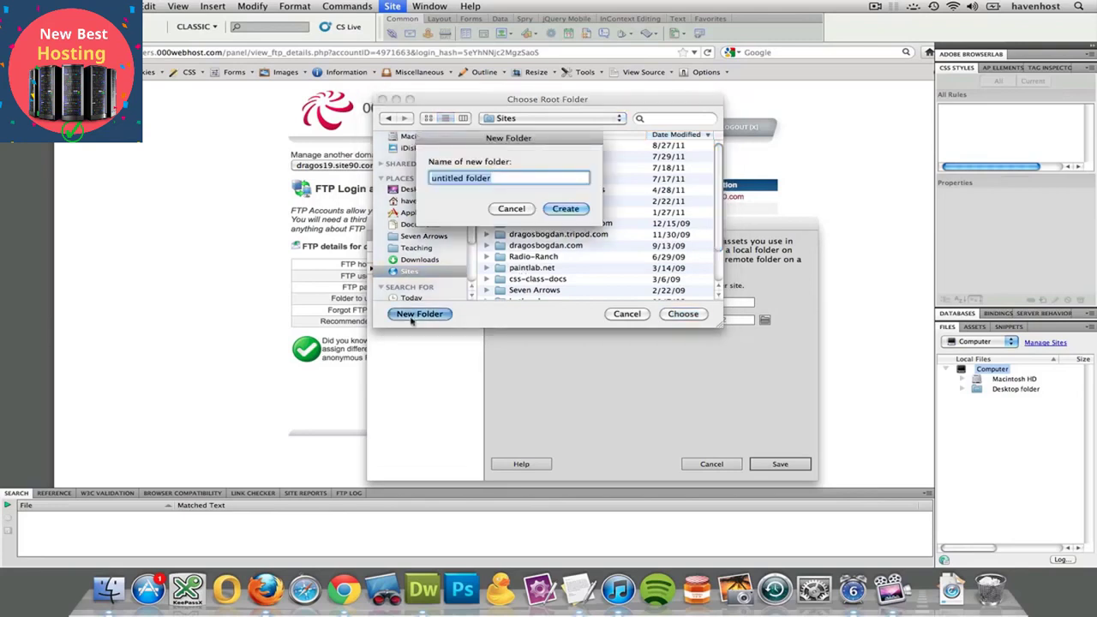
pyautogui.write('000web')
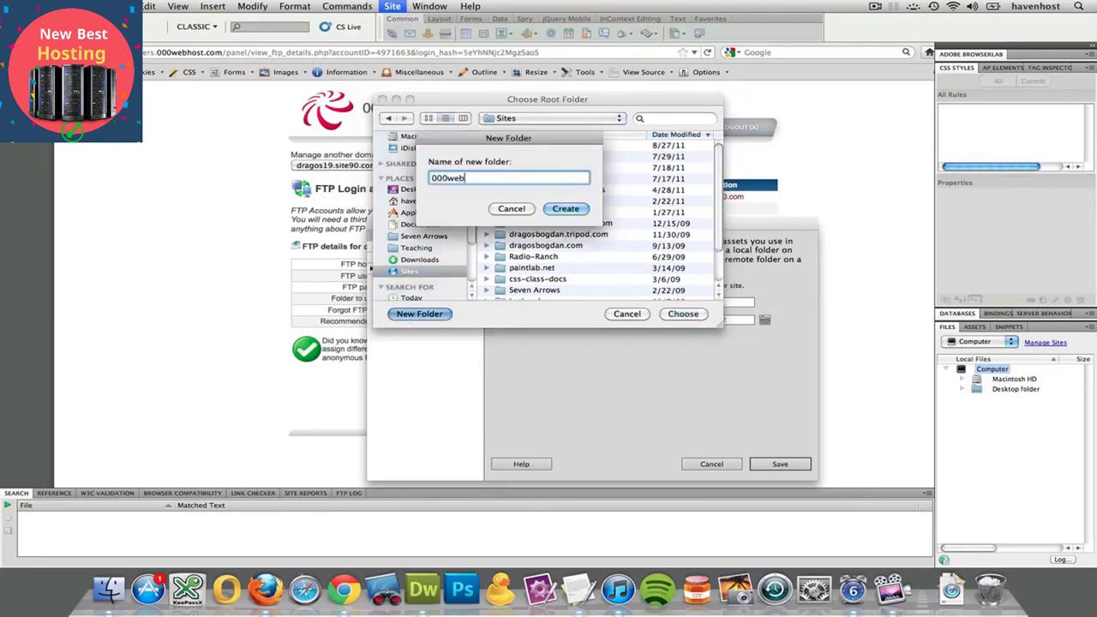
pyautogui.write('host-stuff')
pyautogui.press('Return')
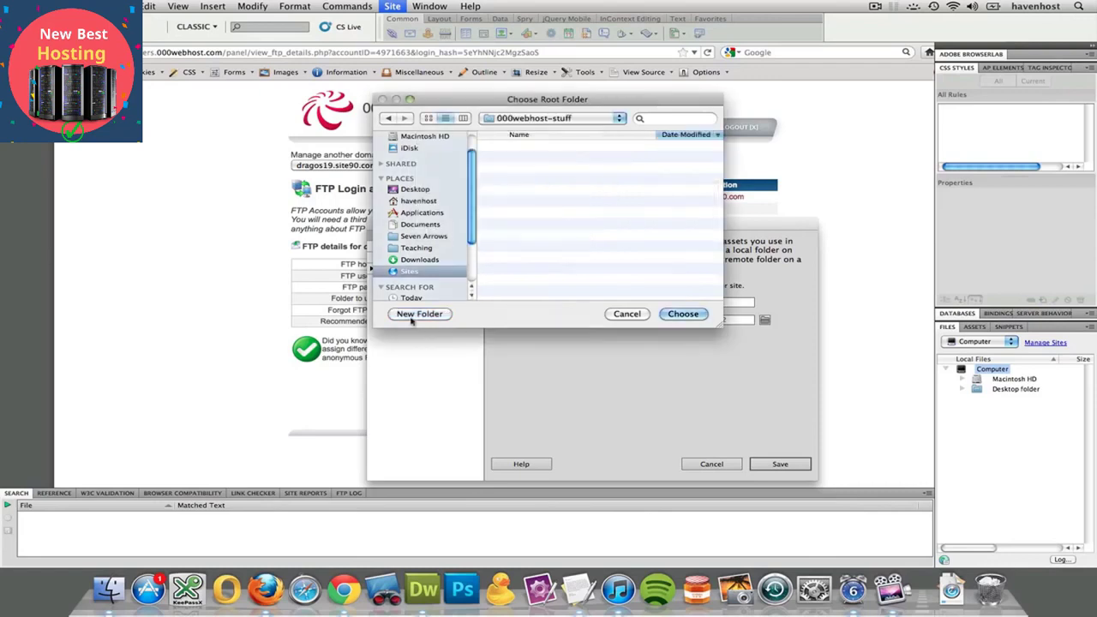
pyautogui.click(679, 317)
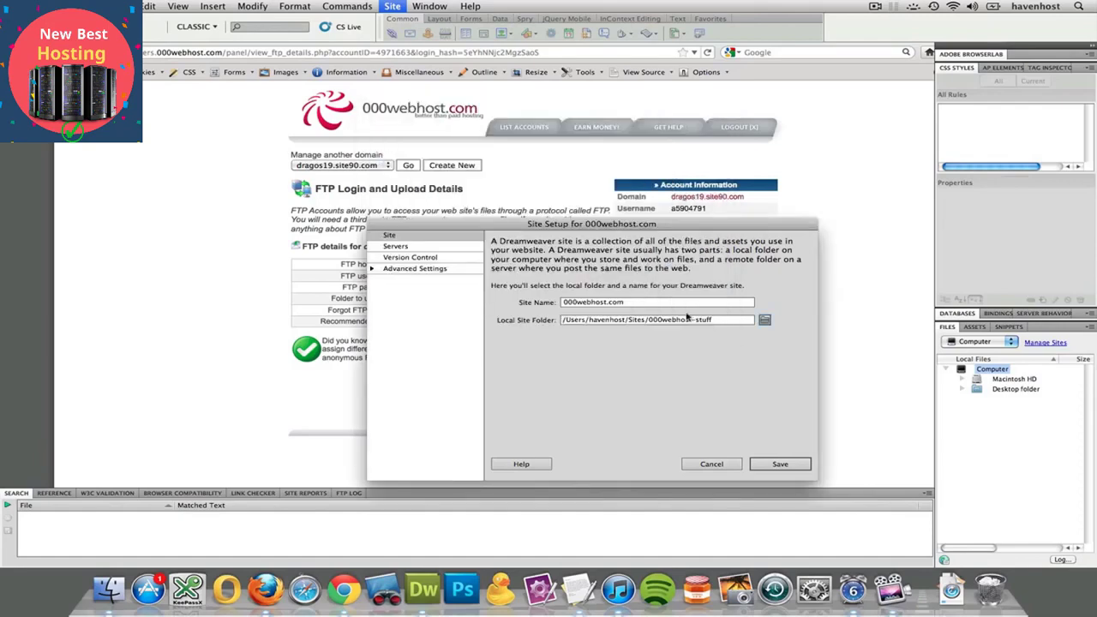
pyautogui.click(397, 247)
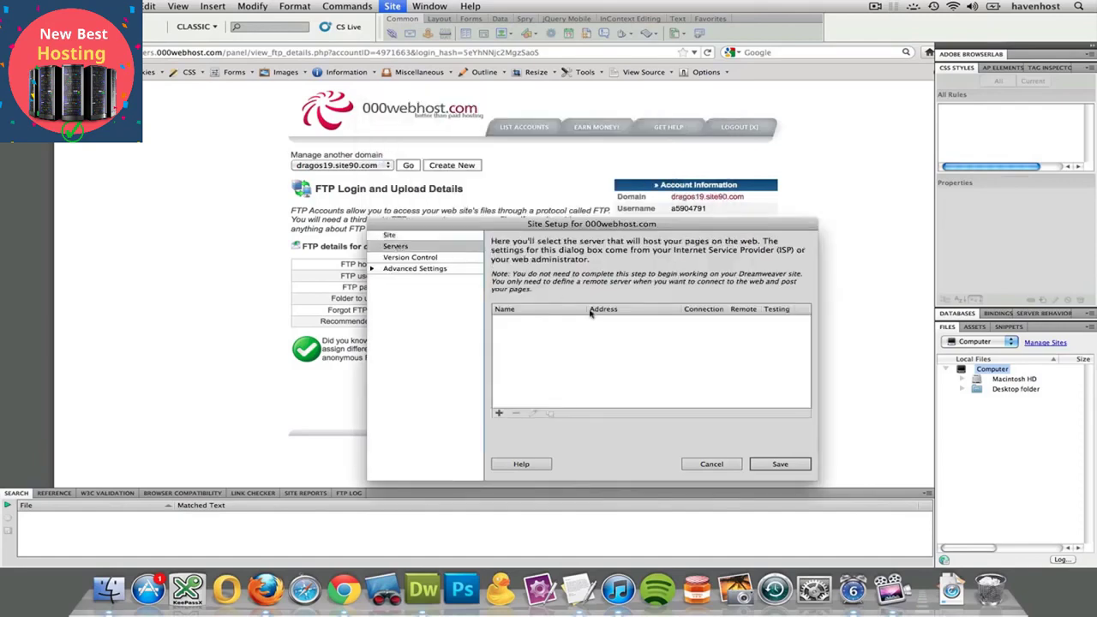
# Add a new server entry named 000webhost with FTP kept as the connection type
pyautogui.moveTo(597, 224); pyautogui.dragTo(541, 352)
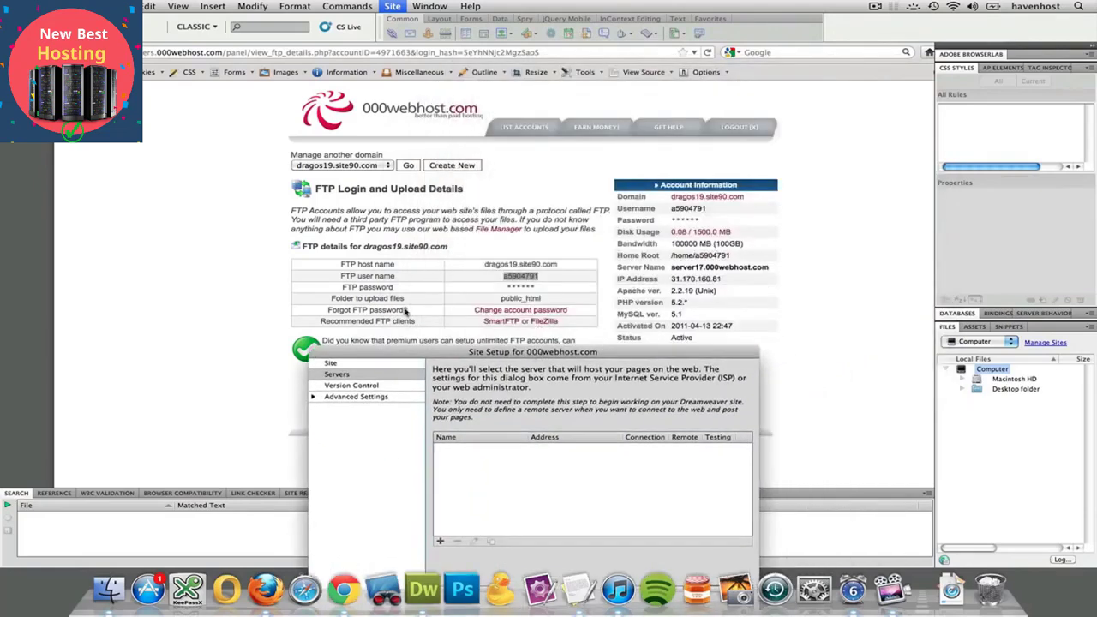
pyautogui.click(439, 541)
pyautogui.moveTo(509, 353); pyautogui.dragTo(564, 354)
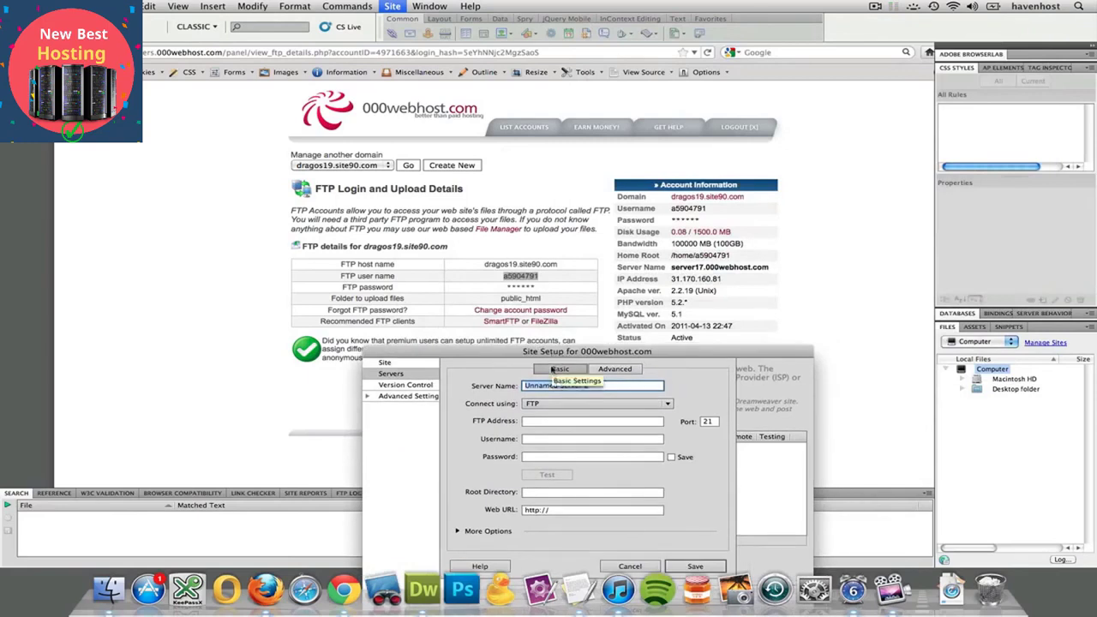
pyautogui.write('00')
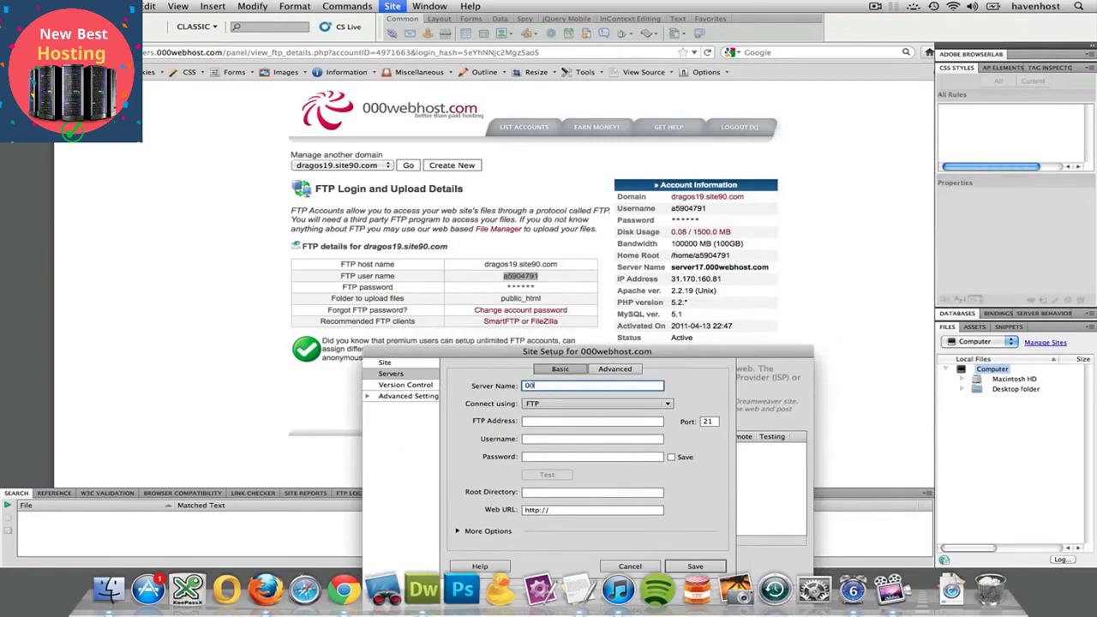
pyautogui.write('0webhost')
pyautogui.press('Tab')
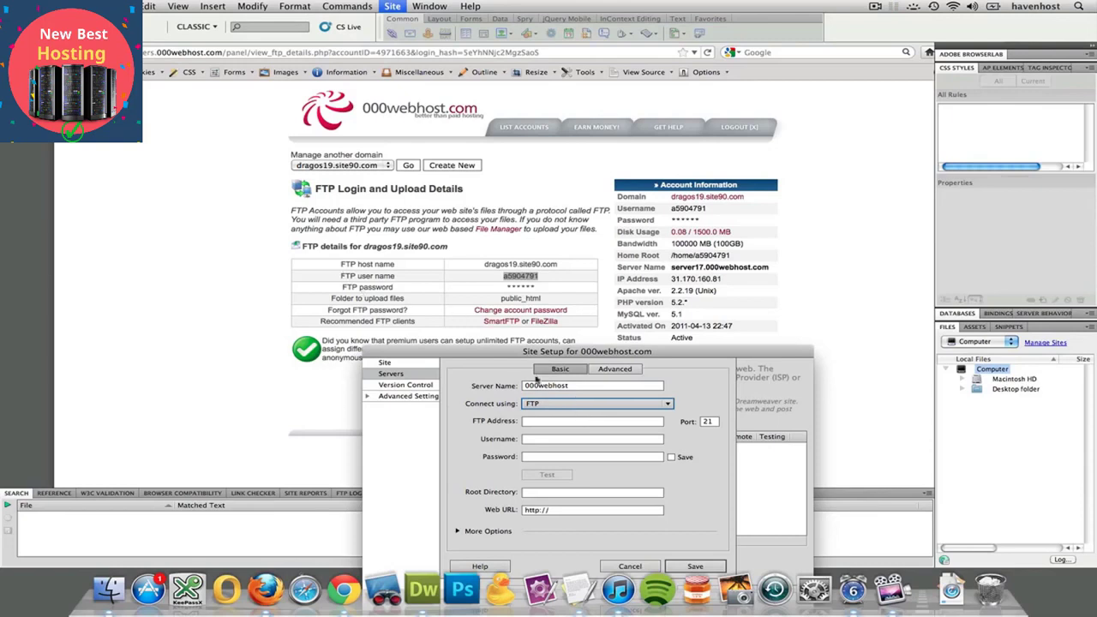
pyautogui.click(532, 403)
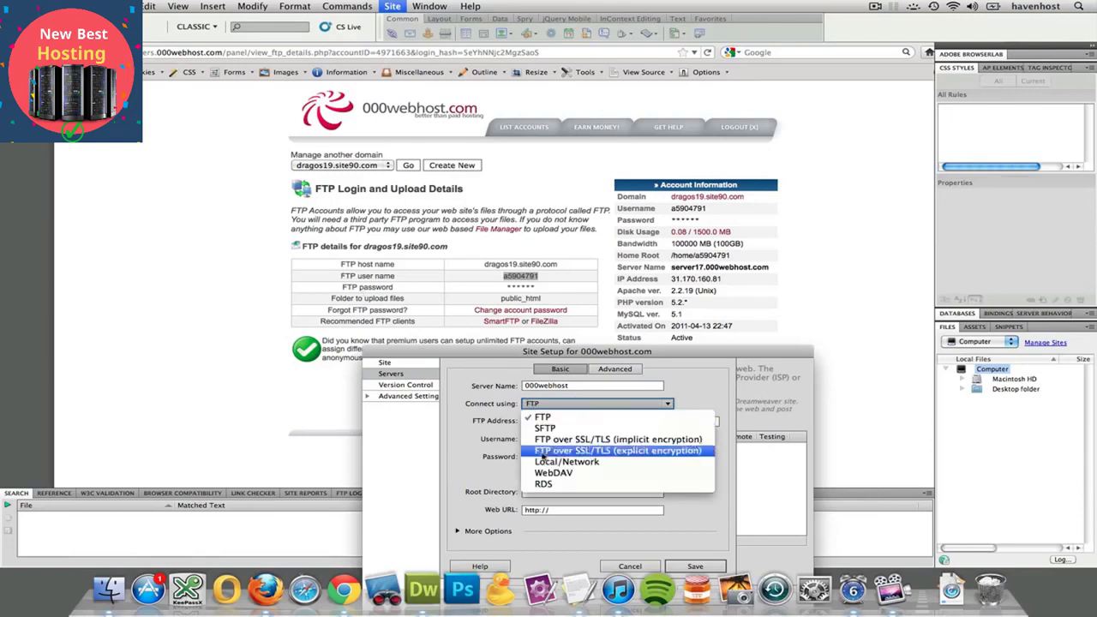
pyautogui.click(503, 414)
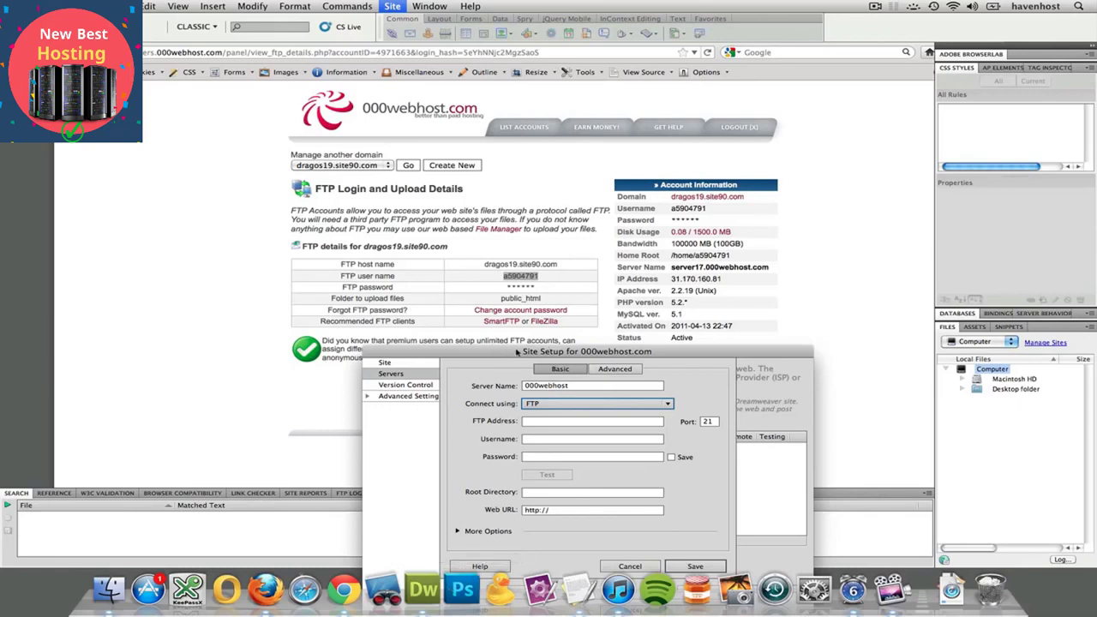
pyautogui.moveTo(517, 351); pyautogui.dragTo(813, 344)
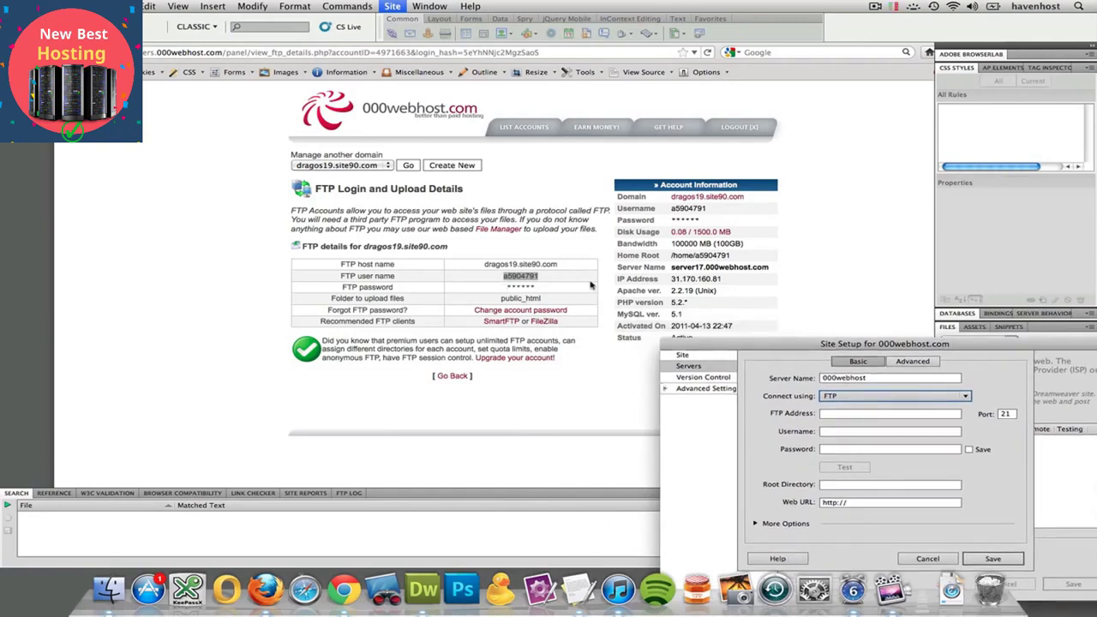
# Fill in the FTP address dragos19.site90.com, copied from the 000webhost details page
pyautogui.click(829, 418)
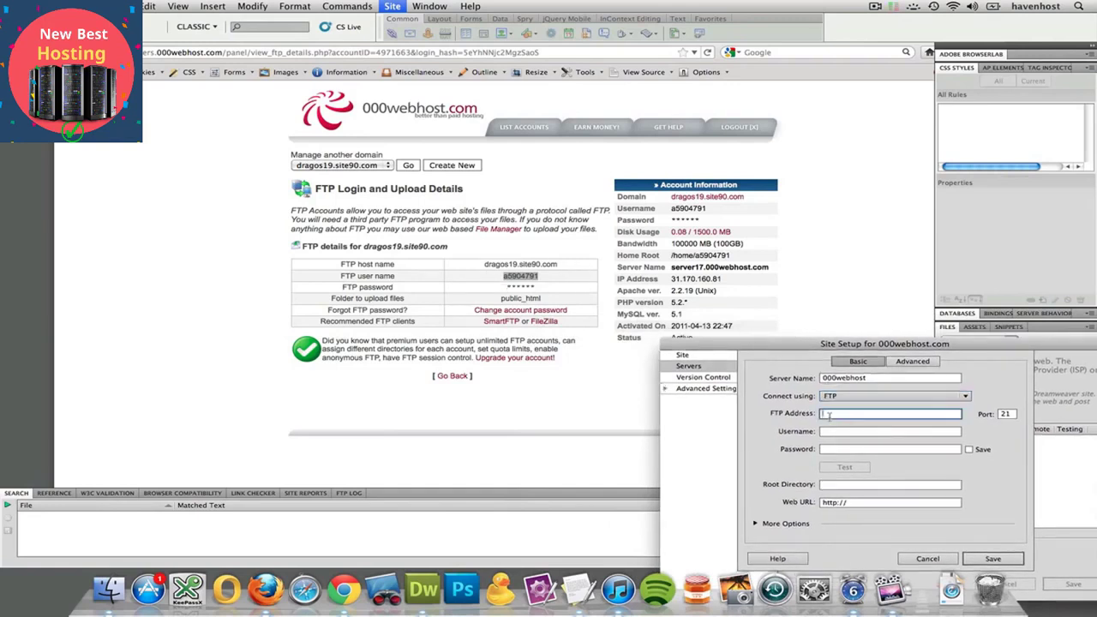
pyautogui.click(486, 267)
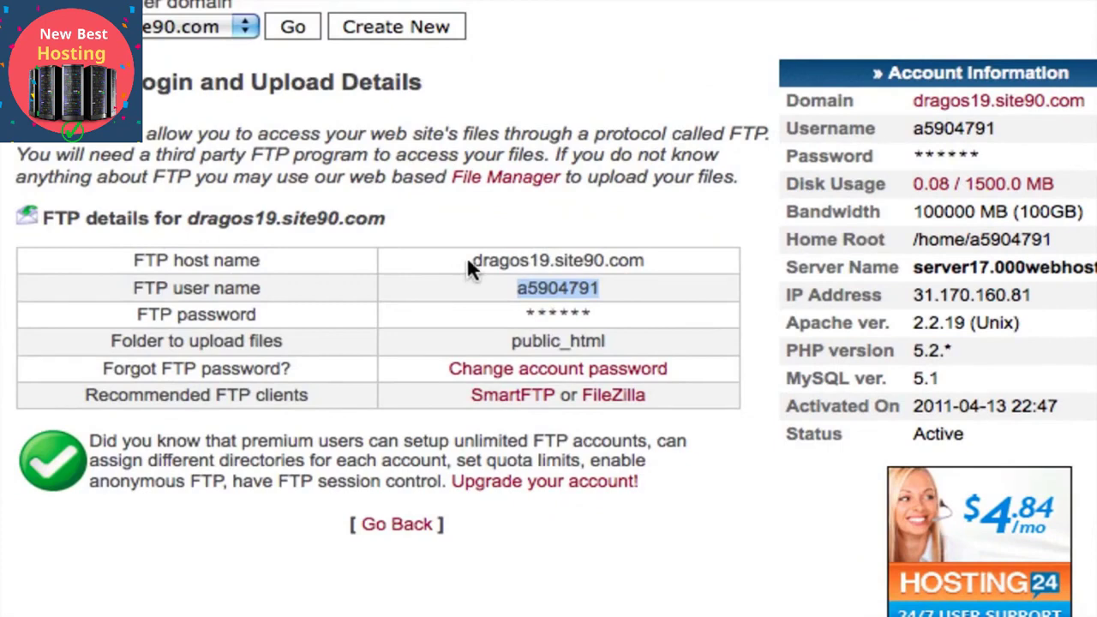
pyautogui.moveTo(471, 260); pyautogui.dragTo(658, 272)
pyautogui.press('super+c')
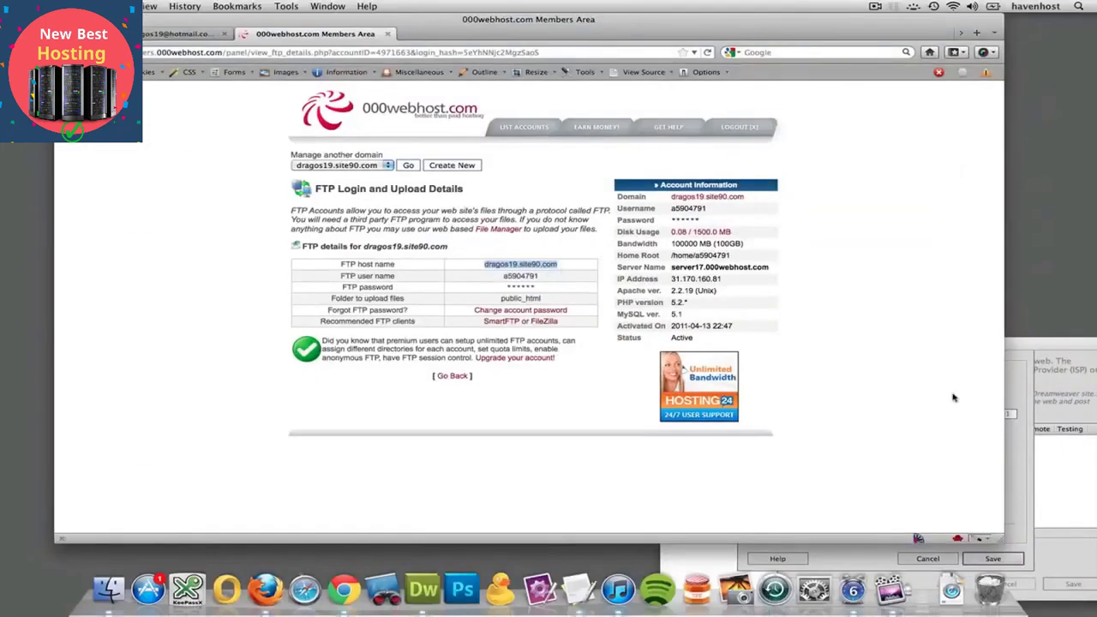
pyautogui.click(1022, 350)
pyautogui.click(857, 413)
pyautogui.press('super+v')
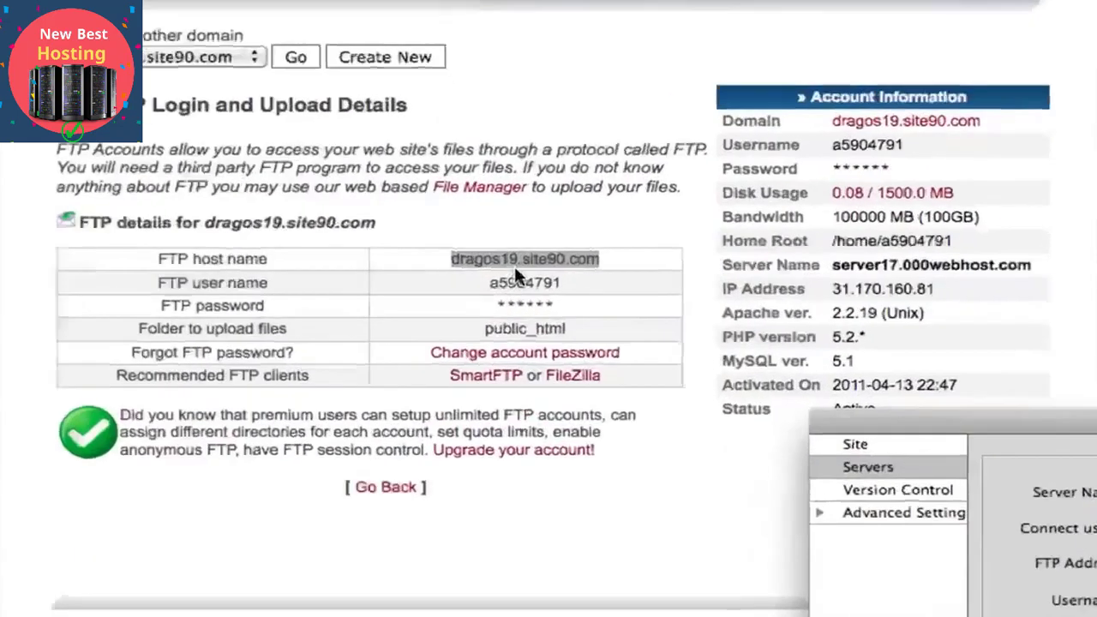
# Paste the FTP user name from the details page into the Username field
pyautogui.click(497, 283)
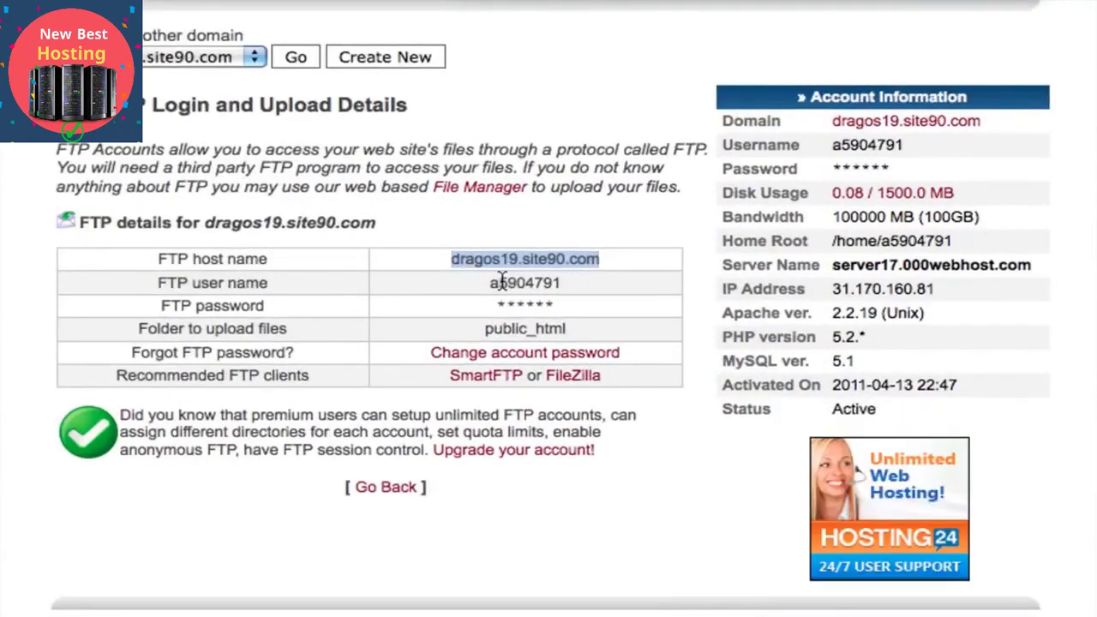
pyautogui.doubleClick(501, 283)
pyautogui.press('super+c')
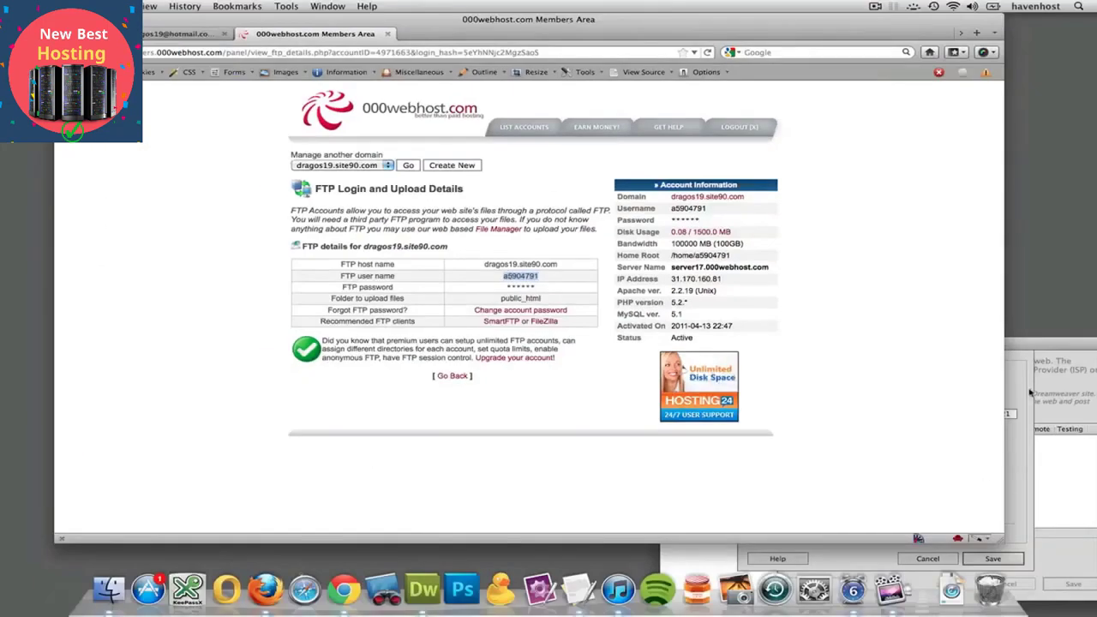
pyautogui.click(953, 414)
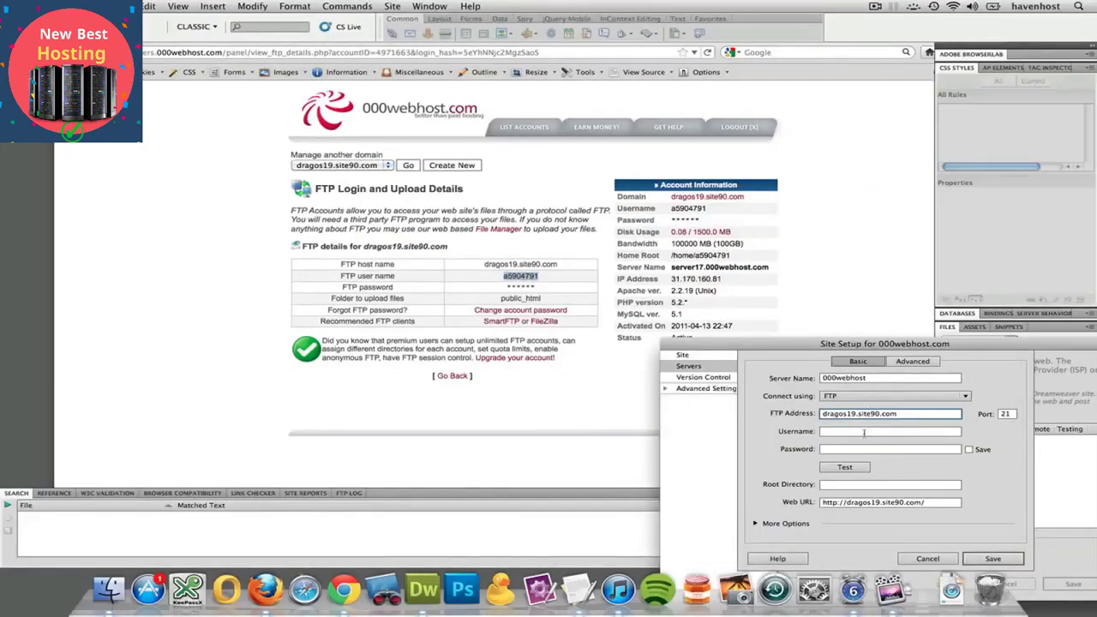
pyautogui.click(864, 432)
pyautogui.press('super+v')
pyautogui.press('Tab')
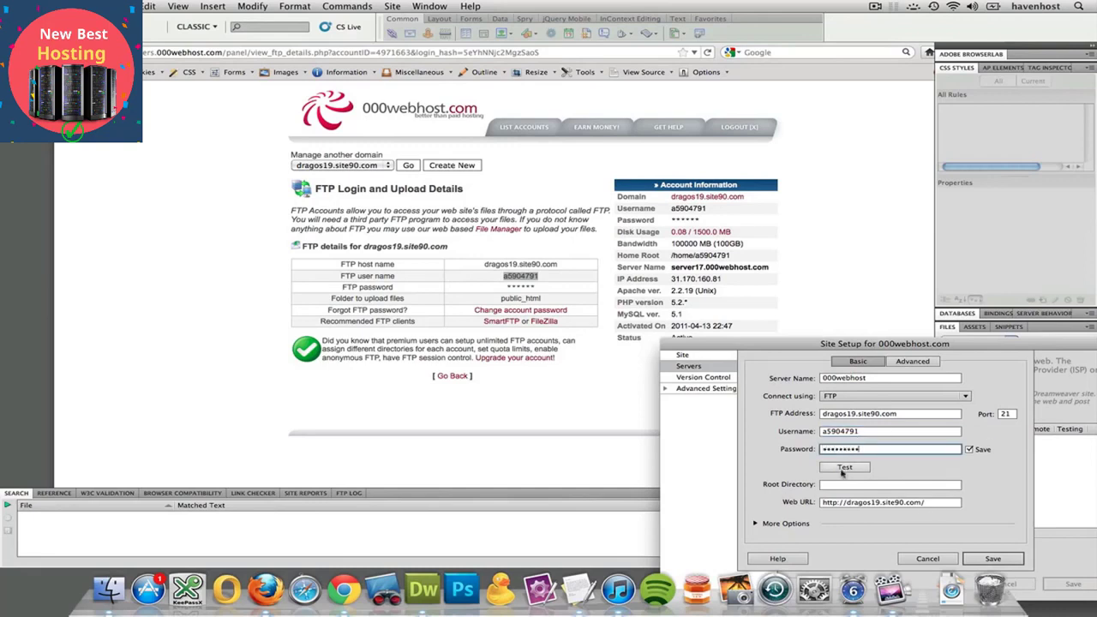
# Test the FTP connection, allow it through the firewall, then save the server and site
pyautogui.click(845, 467)
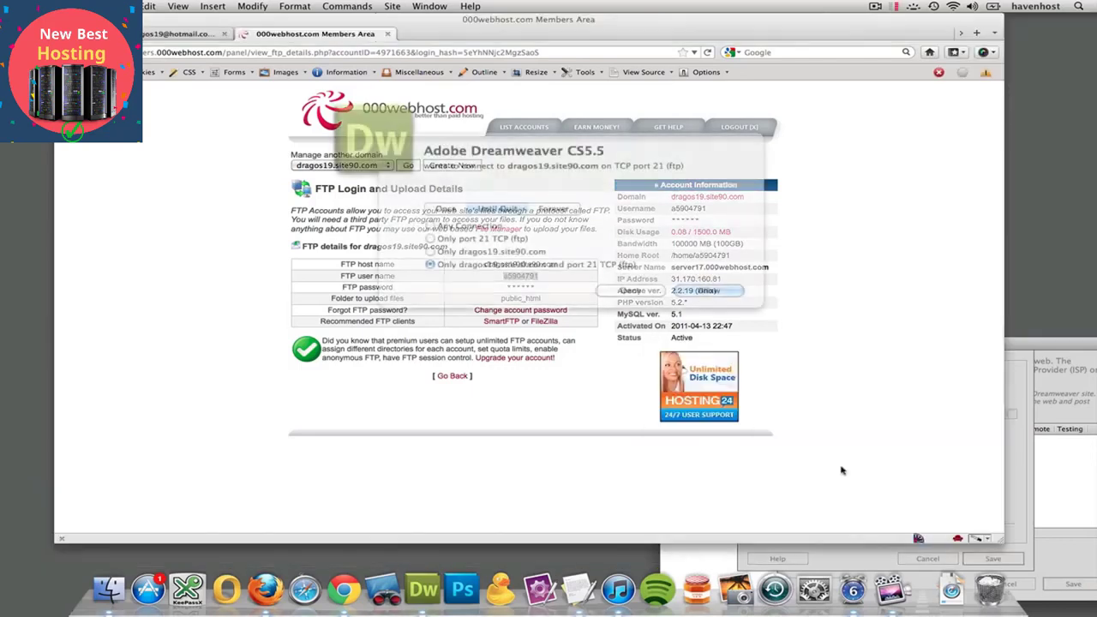
pyautogui.click(716, 291)
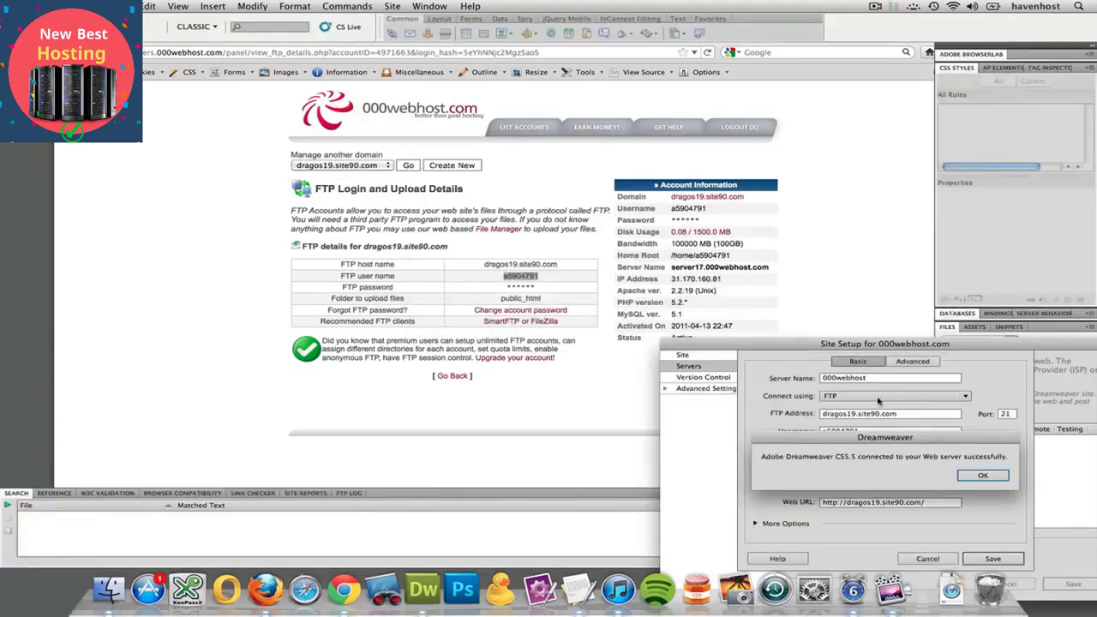
pyautogui.moveTo(881, 343); pyautogui.dragTo(822, 218)
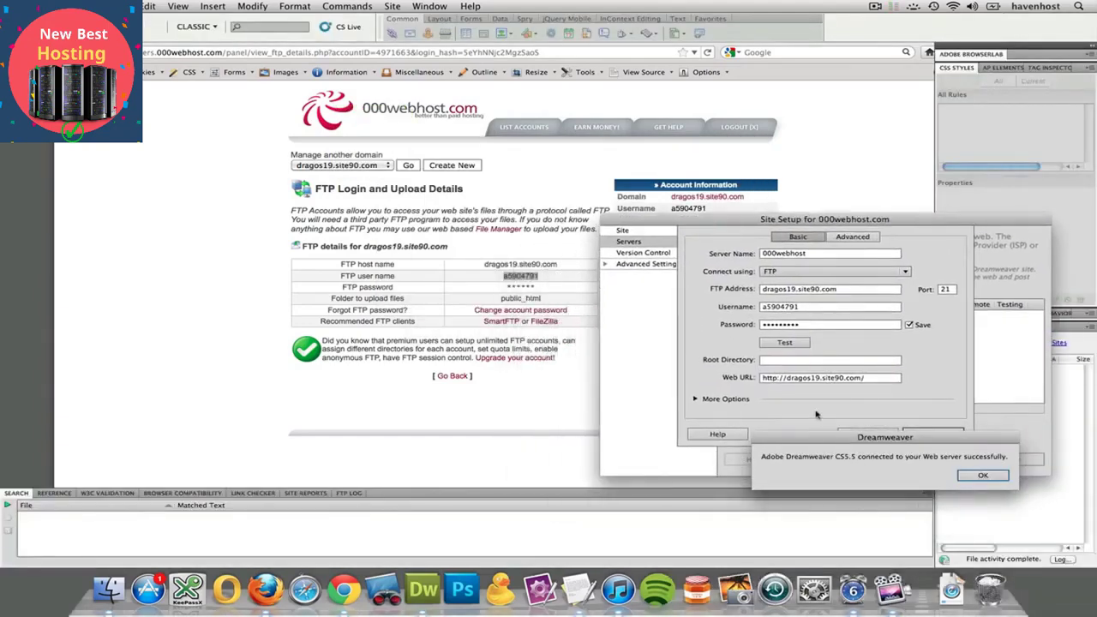
pyautogui.moveTo(808, 441); pyautogui.dragTo(647, 183)
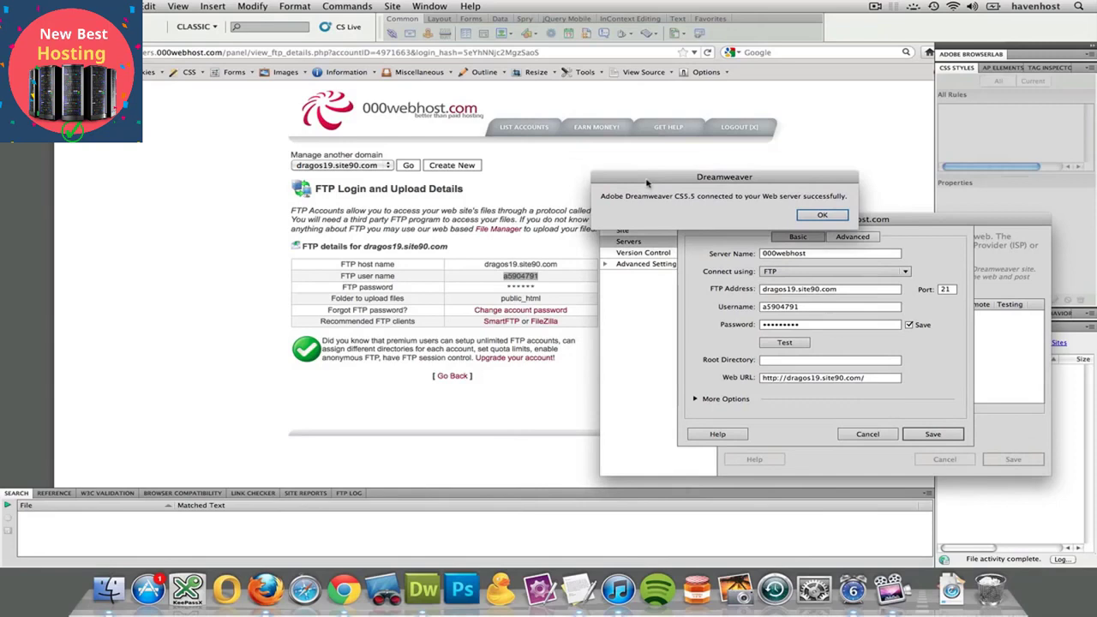
pyautogui.click(822, 216)
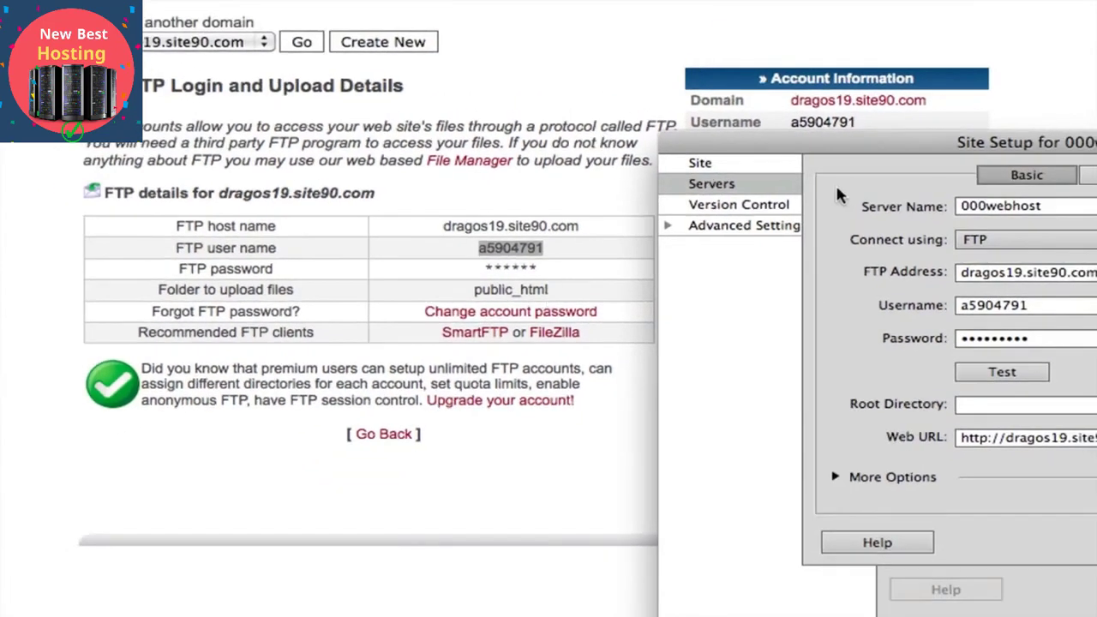
pyautogui.moveTo(828, 142); pyautogui.dragTo(262, 76)
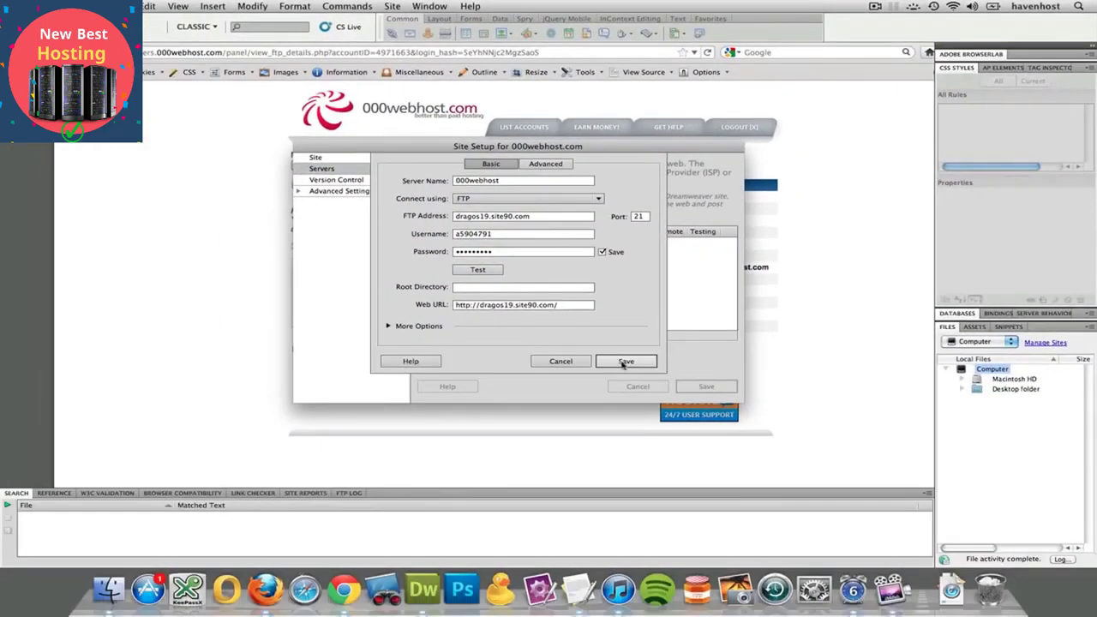
pyautogui.click(627, 362)
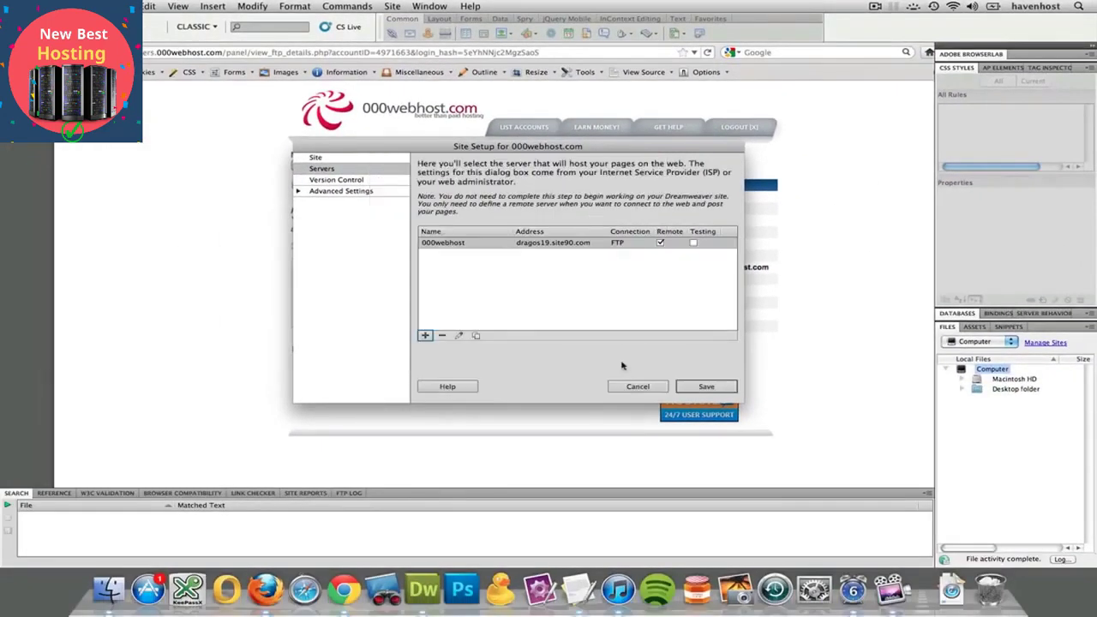
pyautogui.click(706, 386)
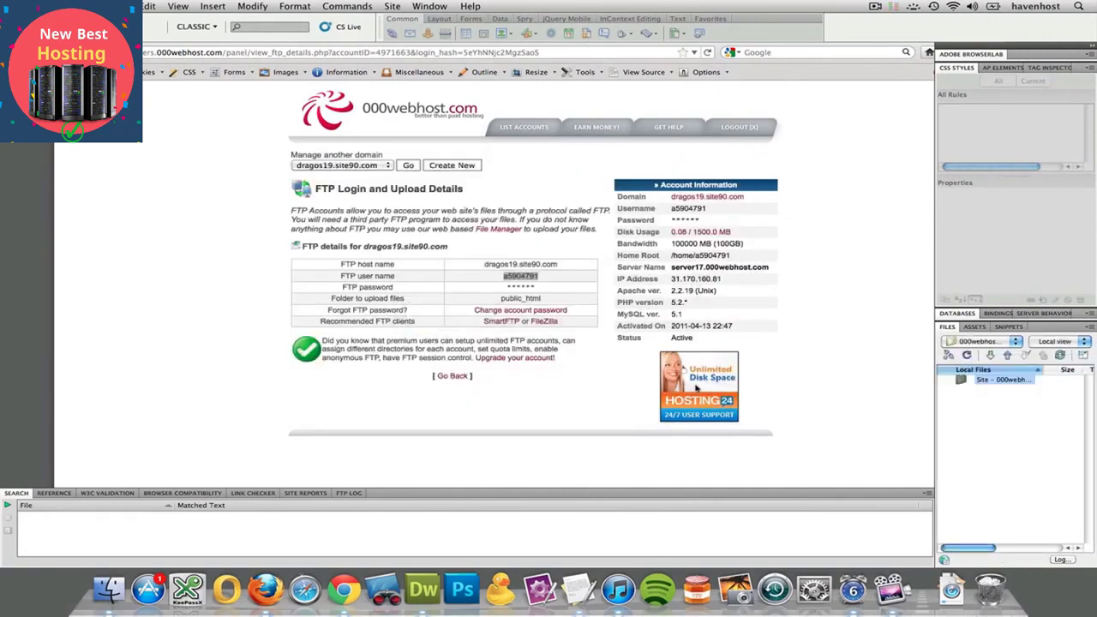
# Expand the Files panel and connect to the remote host, allowing the firewall prompts
pyautogui.click(1084, 355)
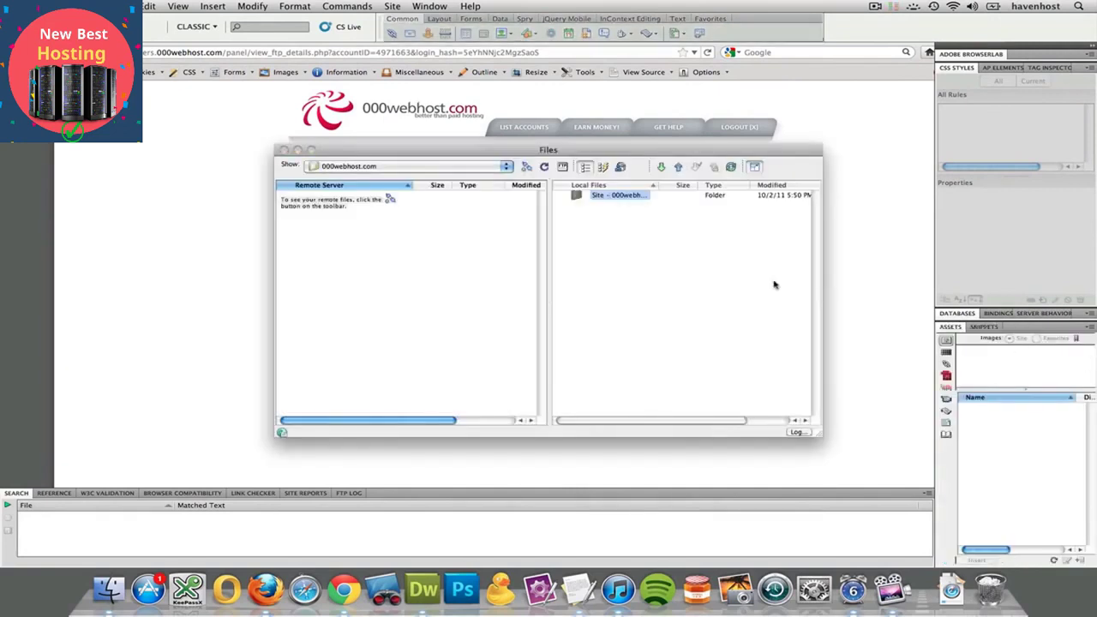
pyautogui.click(526, 167)
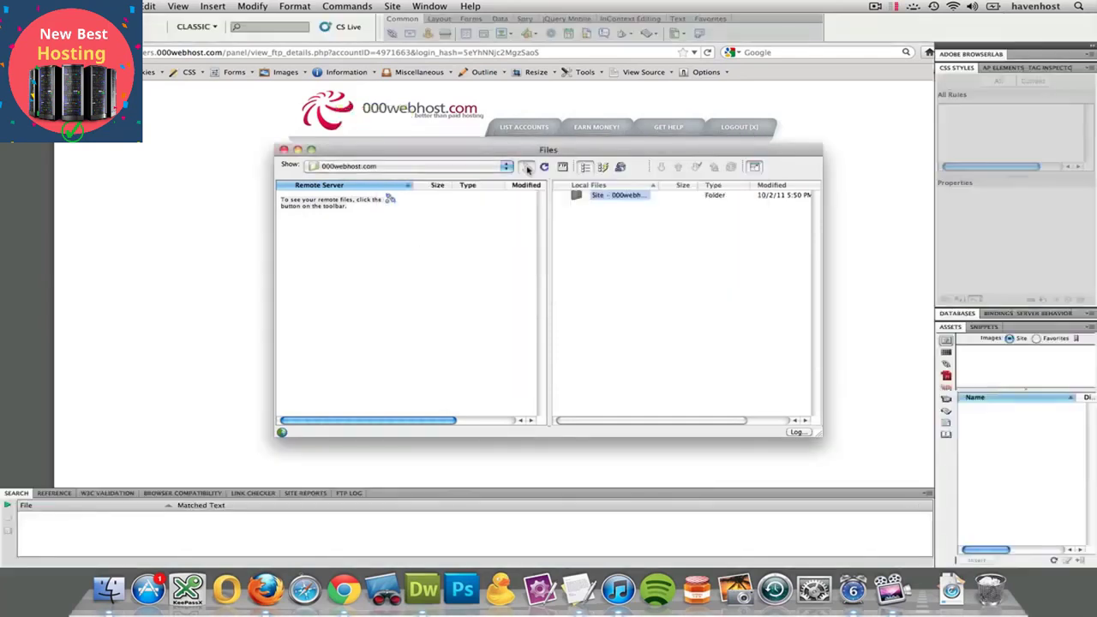
pyautogui.press('Return')
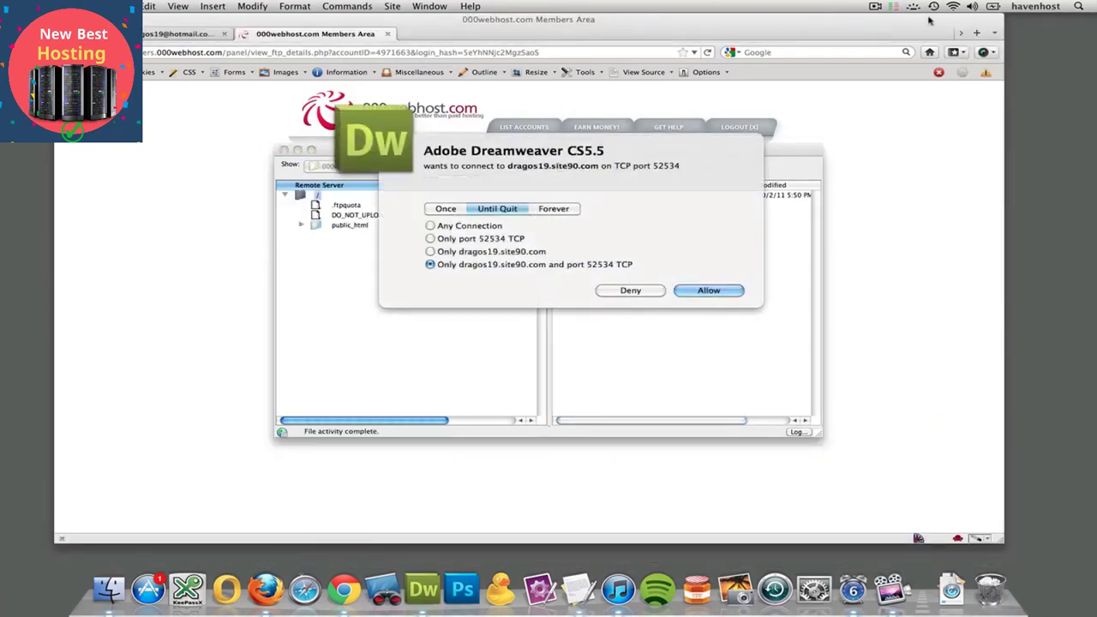
pyautogui.click(893, 6)
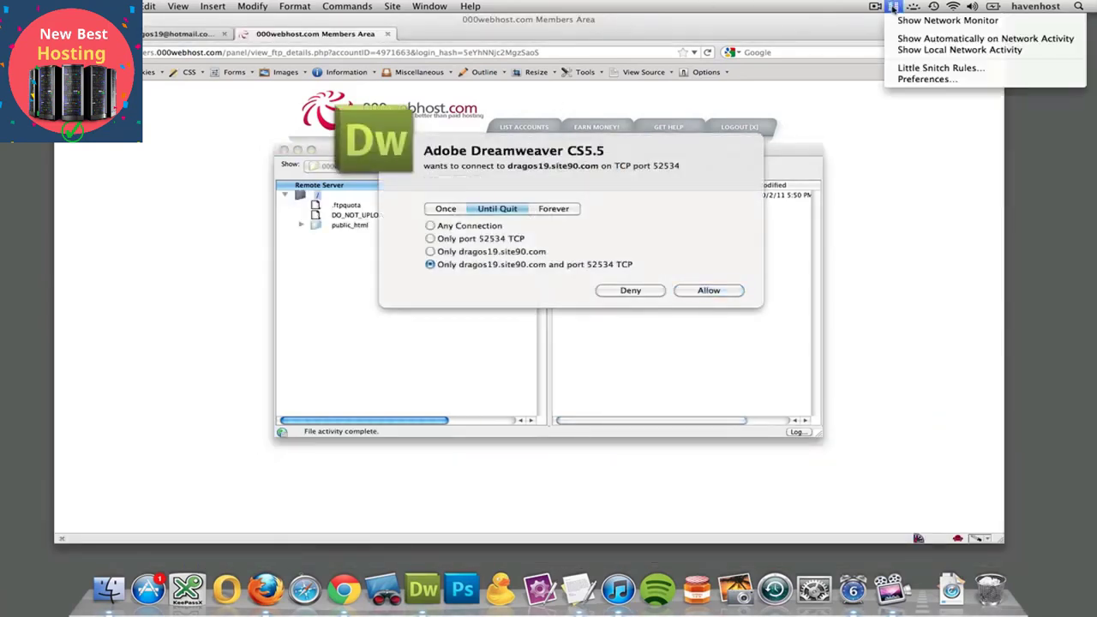
pyautogui.click(850, 6)
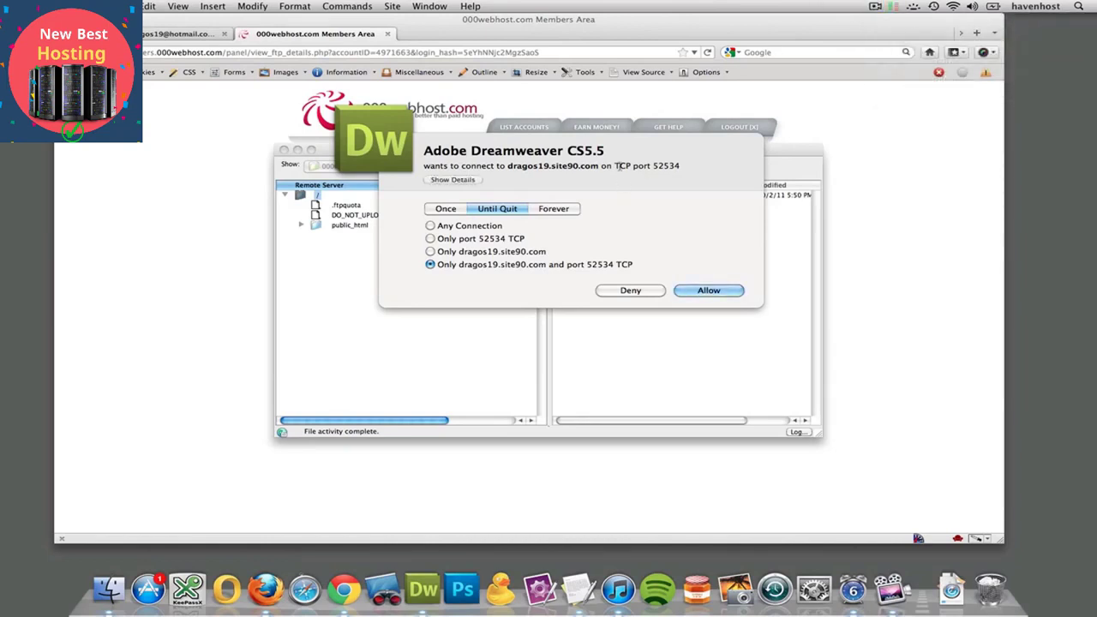
pyautogui.click(708, 291)
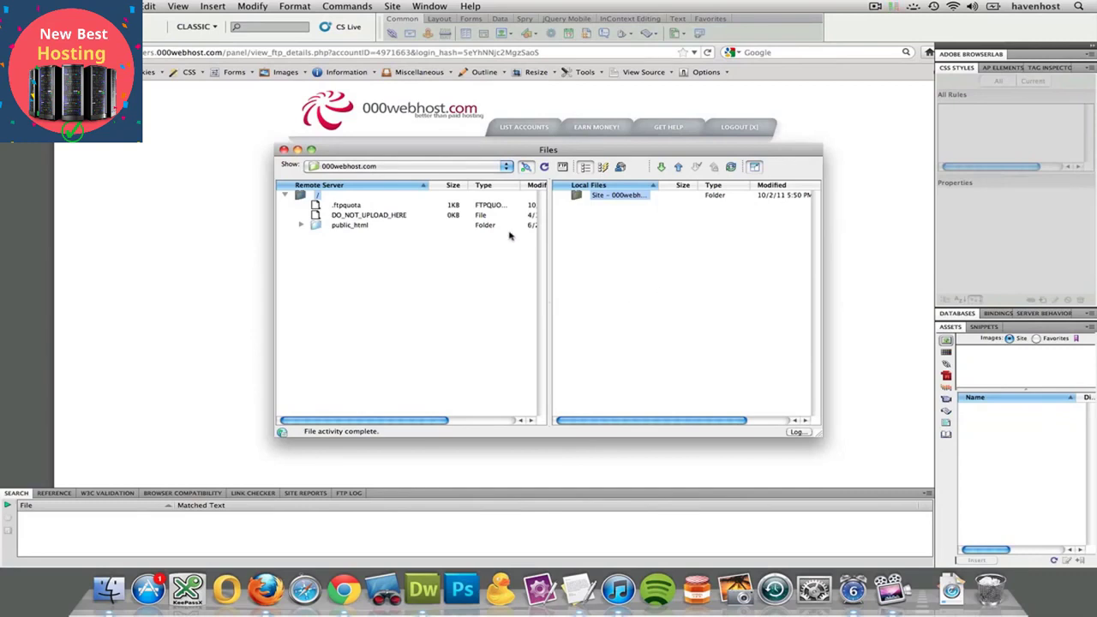
# Enlarge the Files window, open the remote public_html folder and select index.html
pyautogui.moveTo(445, 156); pyautogui.dragTo(295, 75)
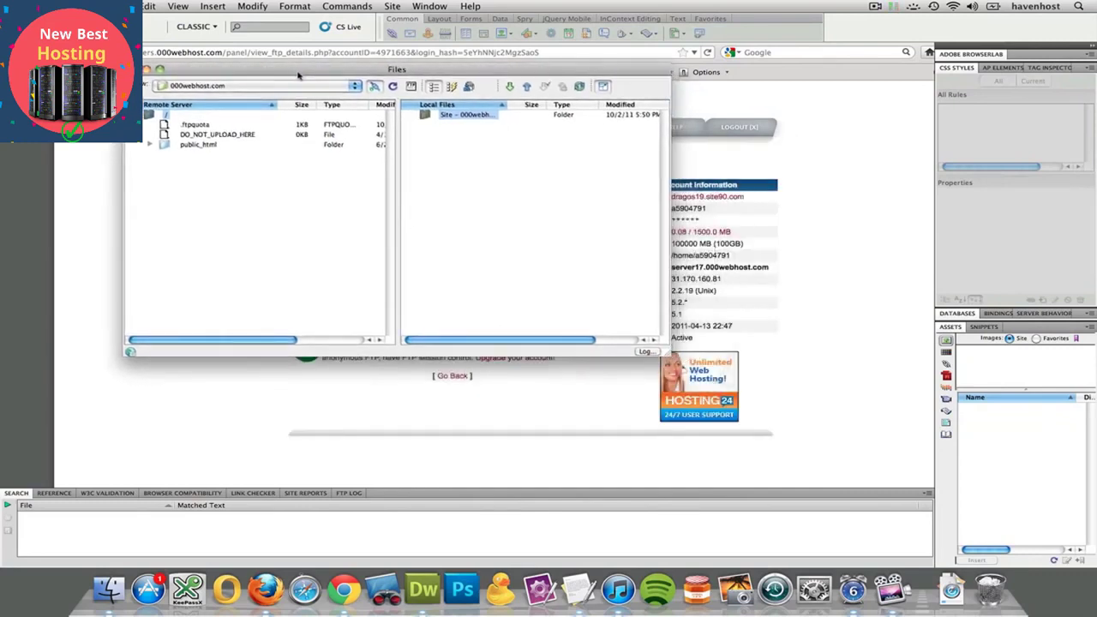
pyautogui.moveTo(669, 357); pyautogui.dragTo(860, 478)
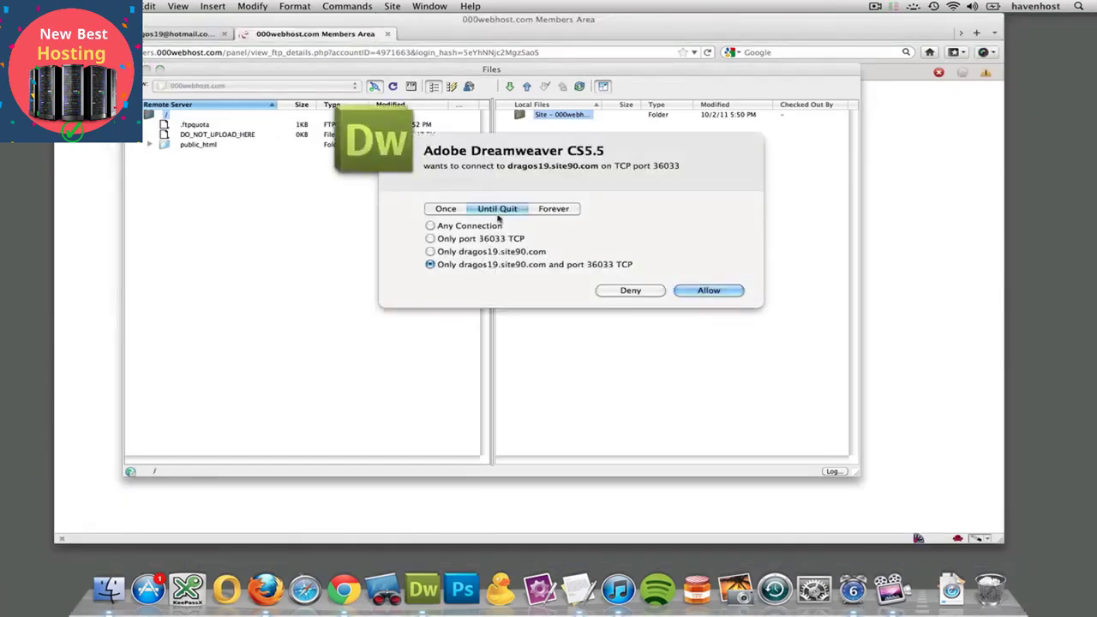
pyautogui.click(708, 291)
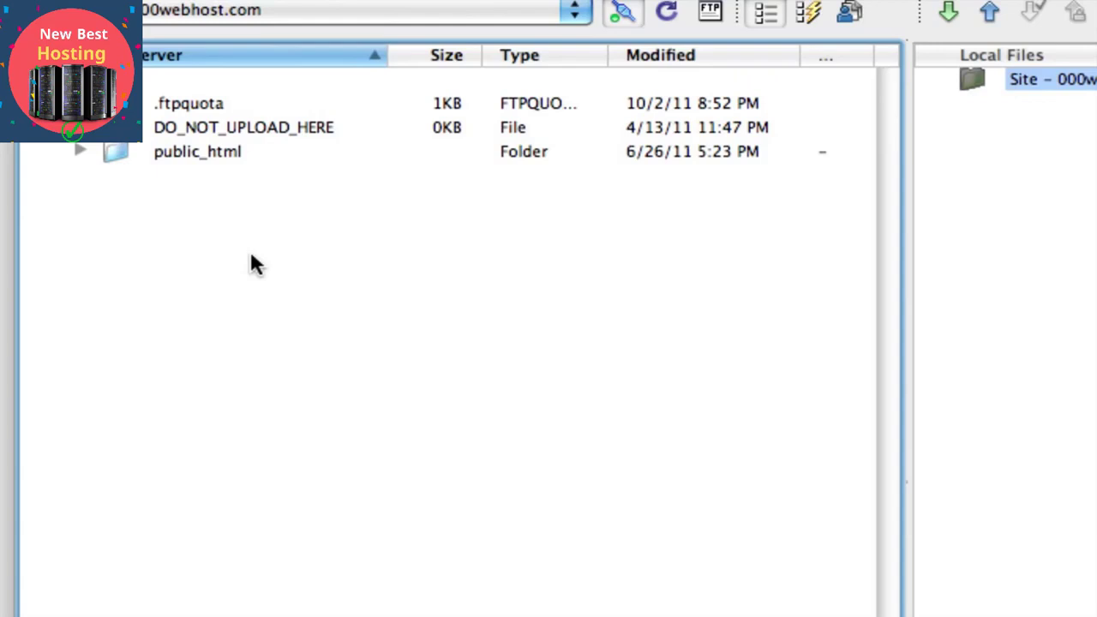
pyautogui.doubleClick(206, 148)
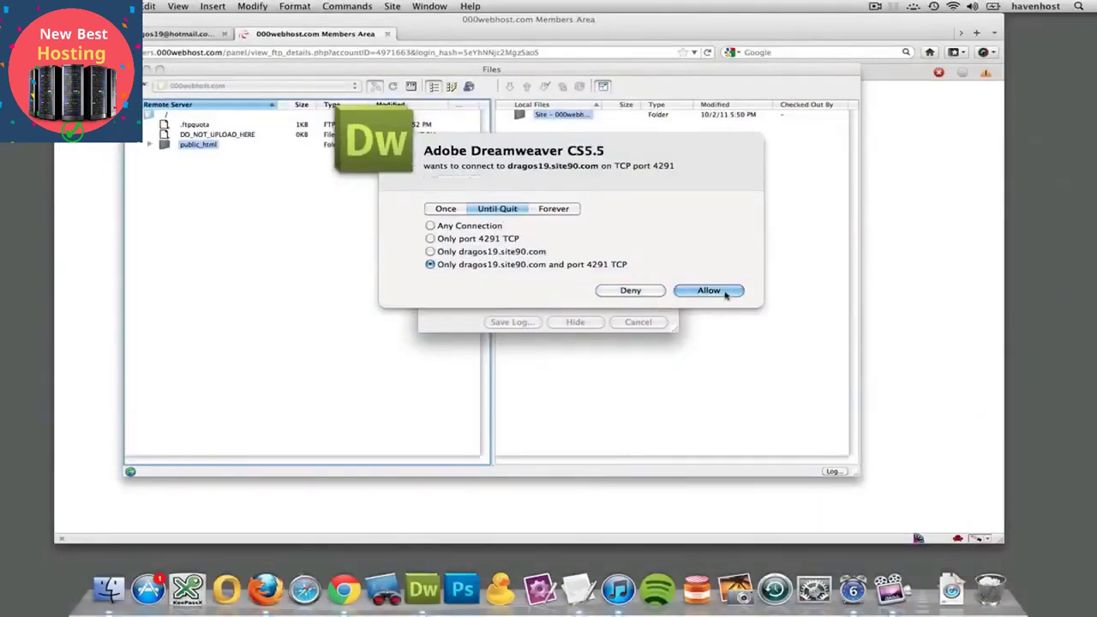
pyautogui.click(708, 291)
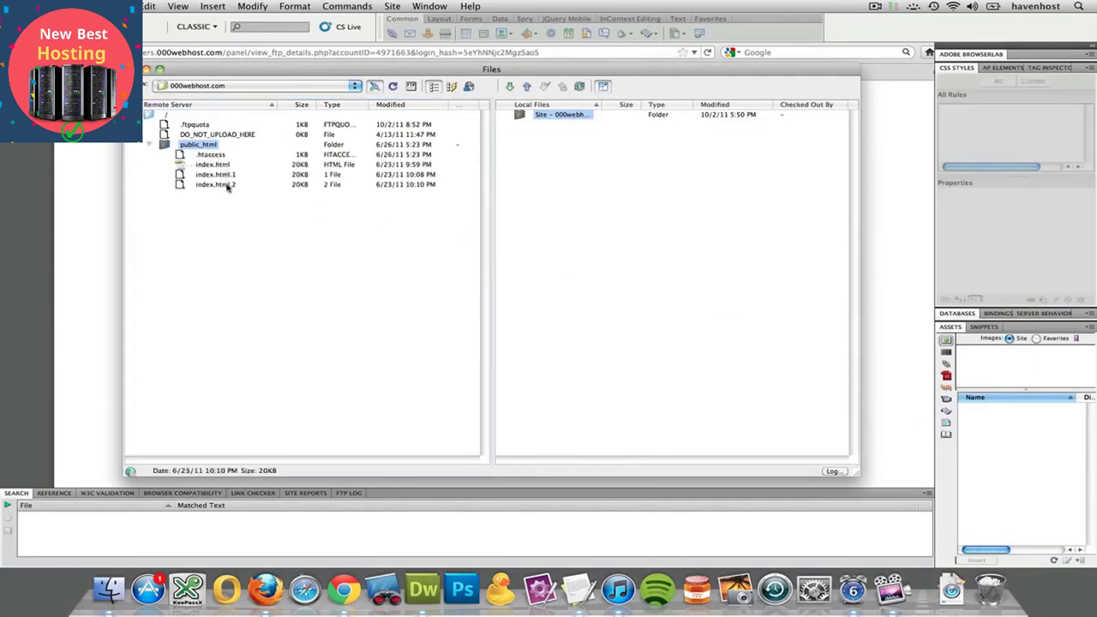
pyautogui.click(212, 165)
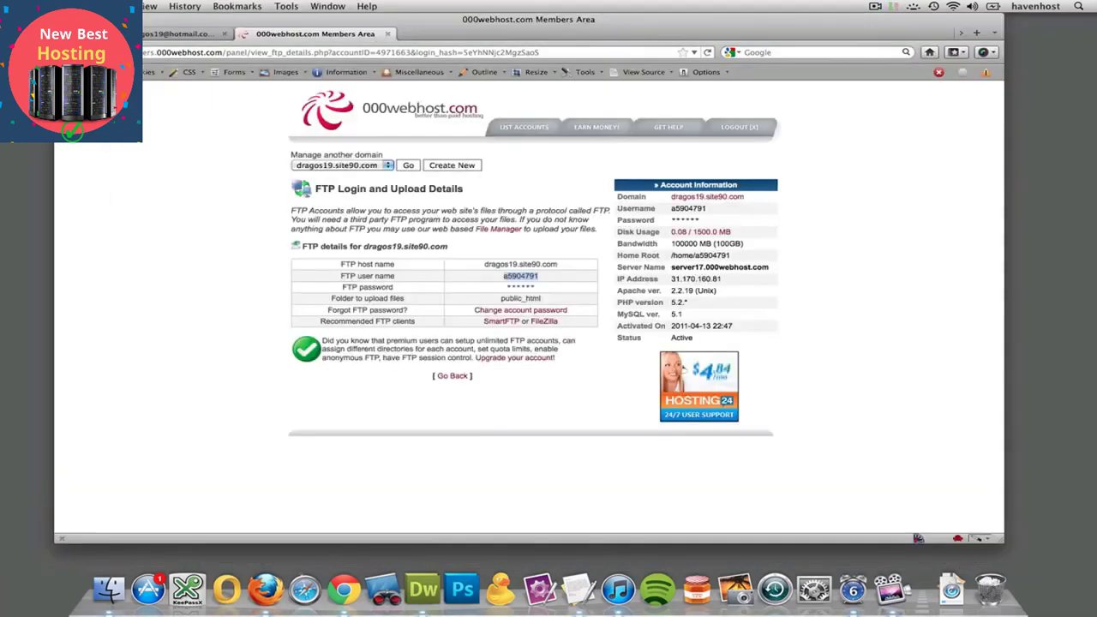
# Load dragos19.site90.com in a new Firefox tab, then return to the Members Area tab
pyautogui.press('super+t')
pyautogui.write('dragos19.site90.com')
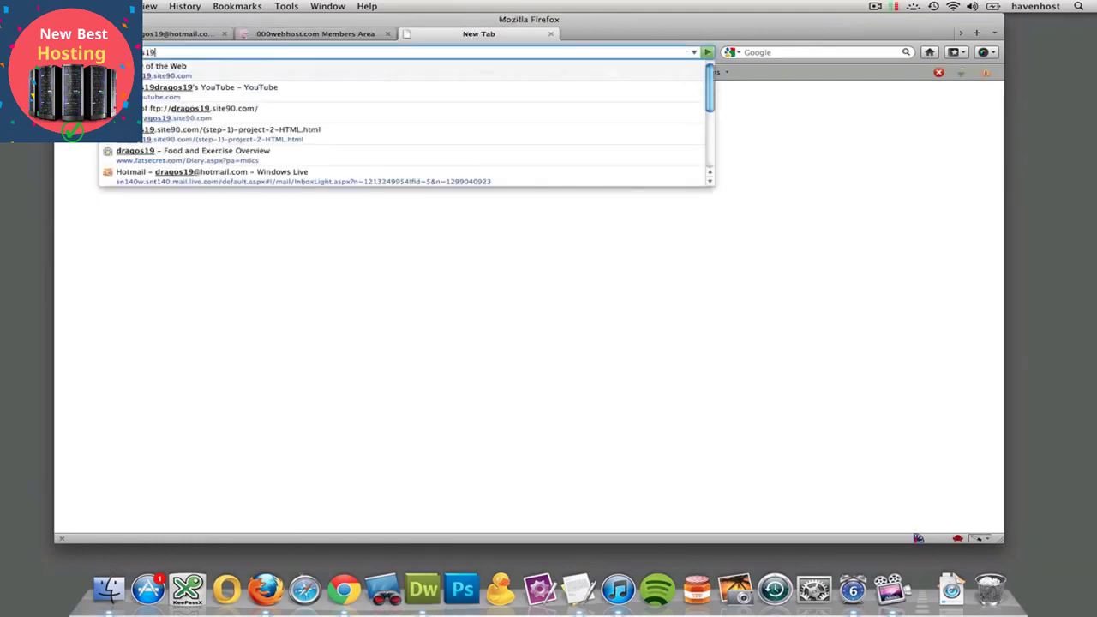
pyautogui.press('Return')
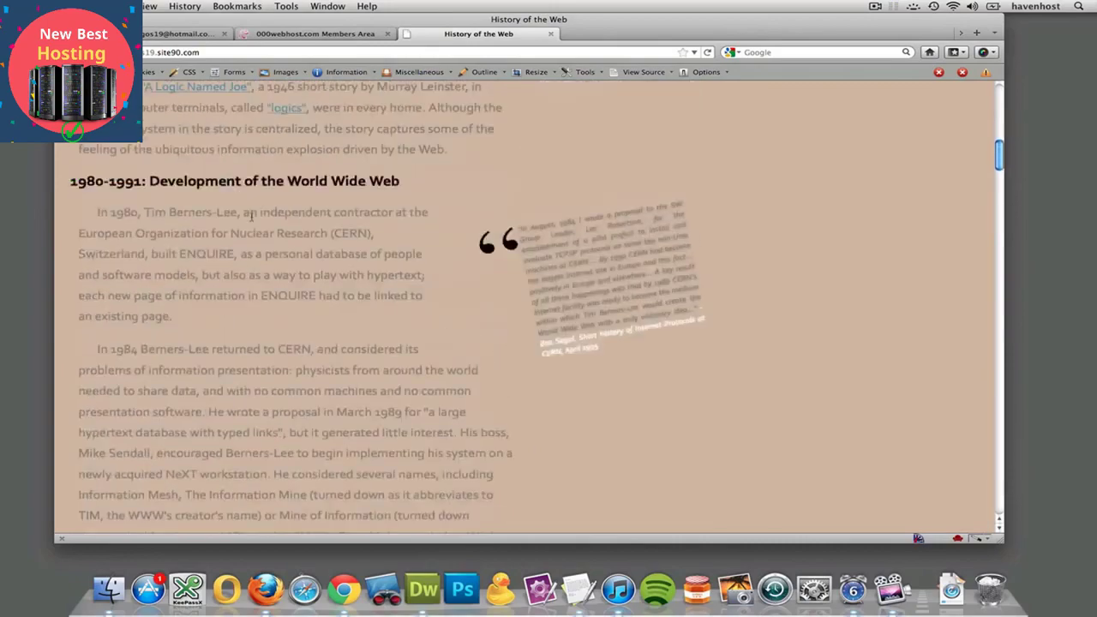
pyautogui.moveTo(163, 173); pyautogui.dragTo(196, 257)
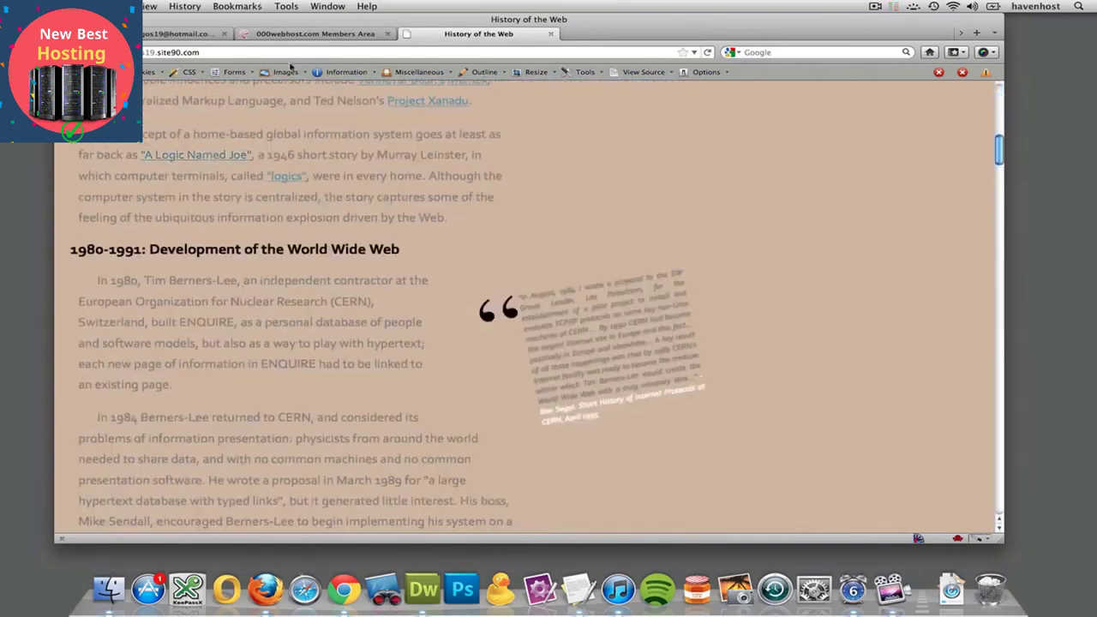
pyautogui.click(288, 35)
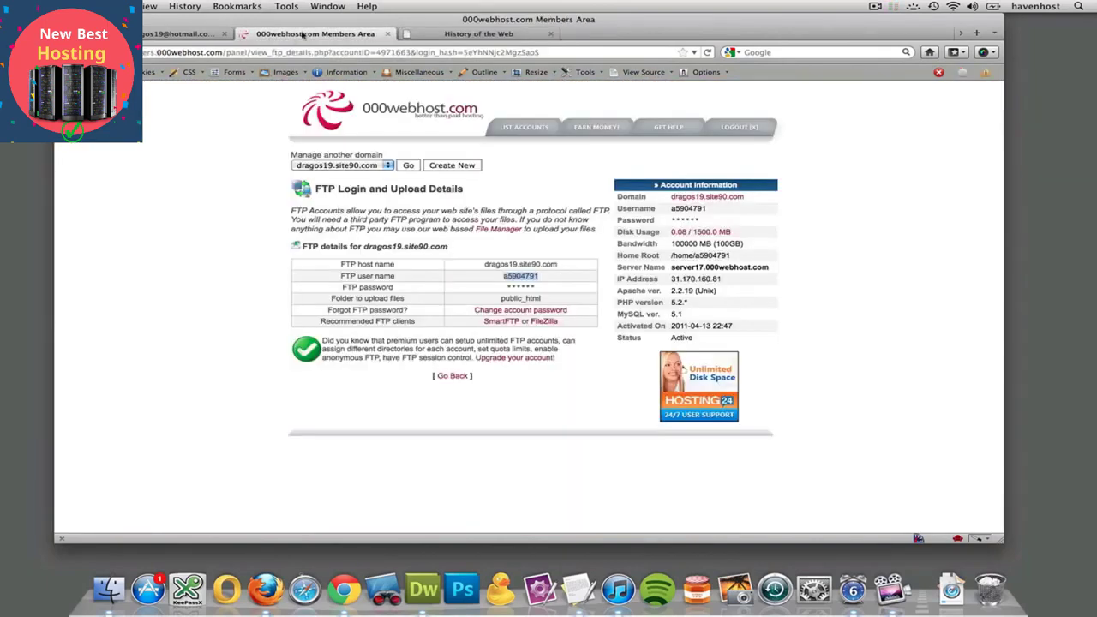
# Select the public_html folder name on the details page, allowing Dreamweaver's firewall prompt
pyautogui.click(543, 299)
pyautogui.doubleClick(543, 300)
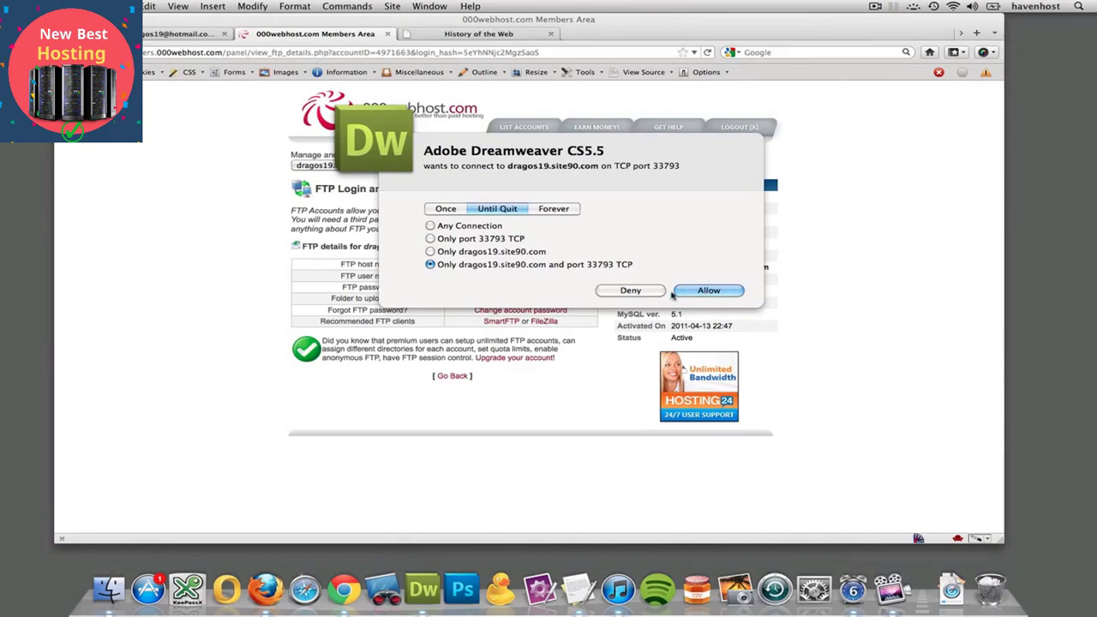
pyautogui.click(701, 292)
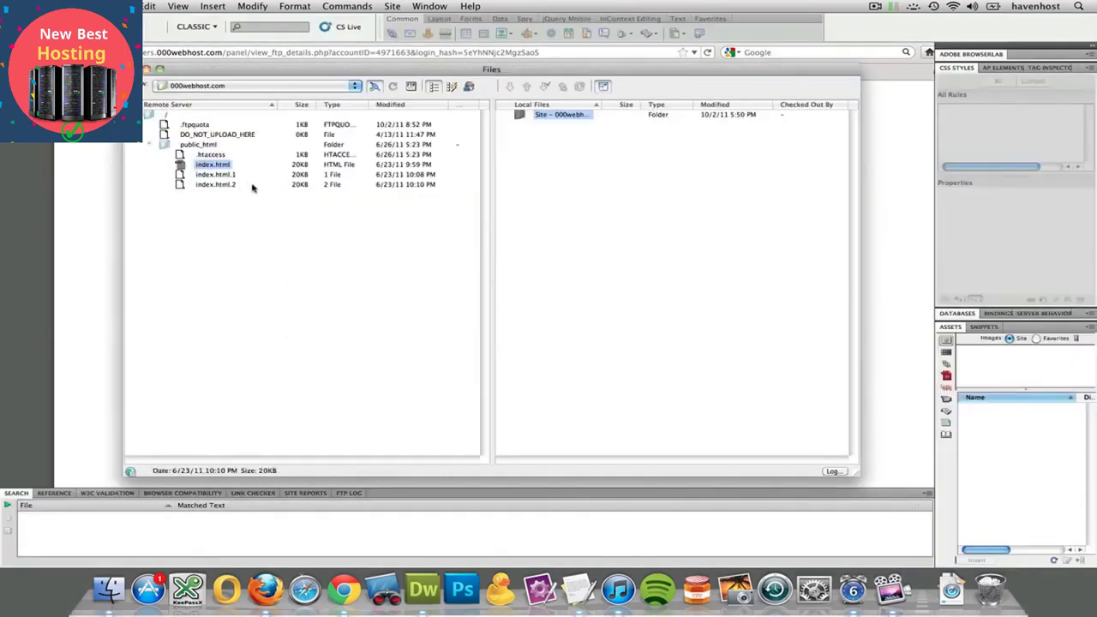
# Open the 000webhost server's settings for editing via Site > Manage Sites
pyautogui.click(431, 6)
pyautogui.moveTo(393, 6)
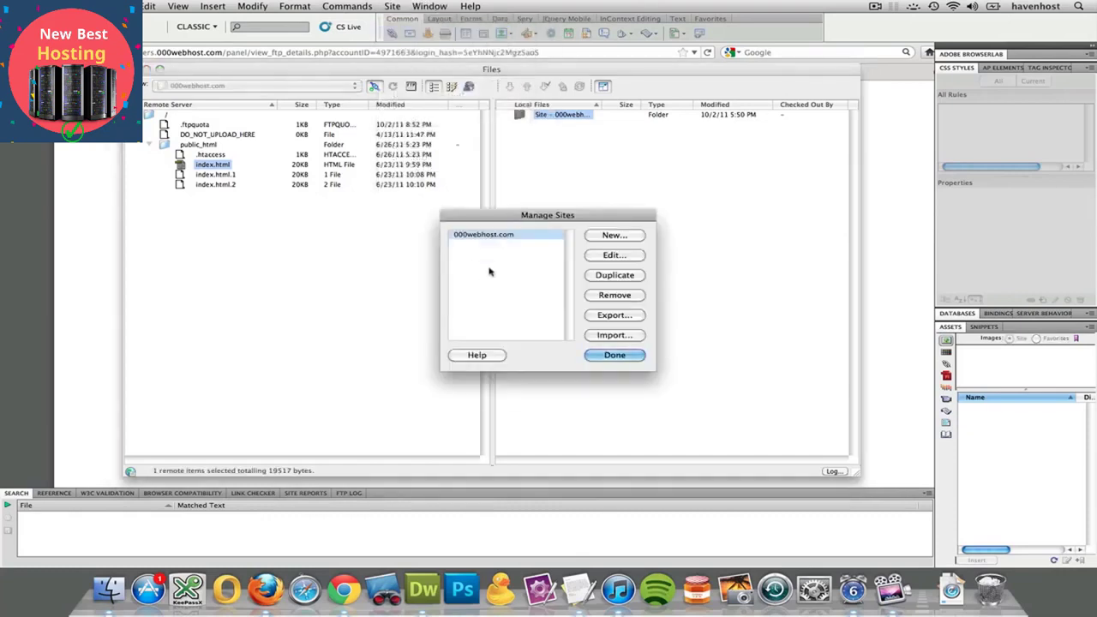
pyautogui.click(598, 255)
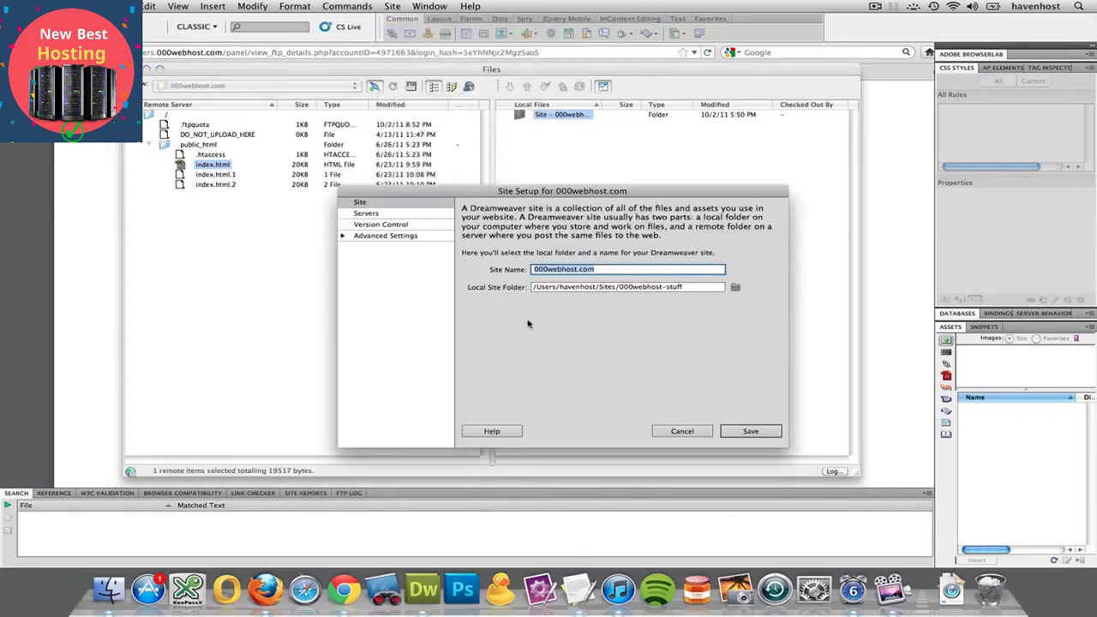
pyautogui.click(367, 212)
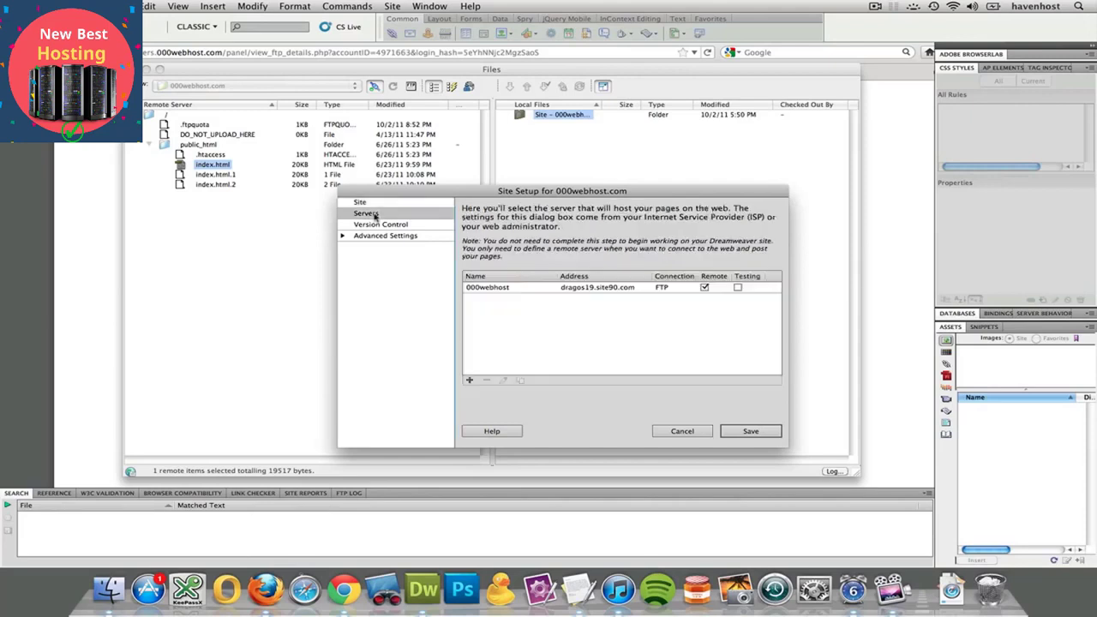
pyautogui.click(494, 288)
pyautogui.click(503, 380)
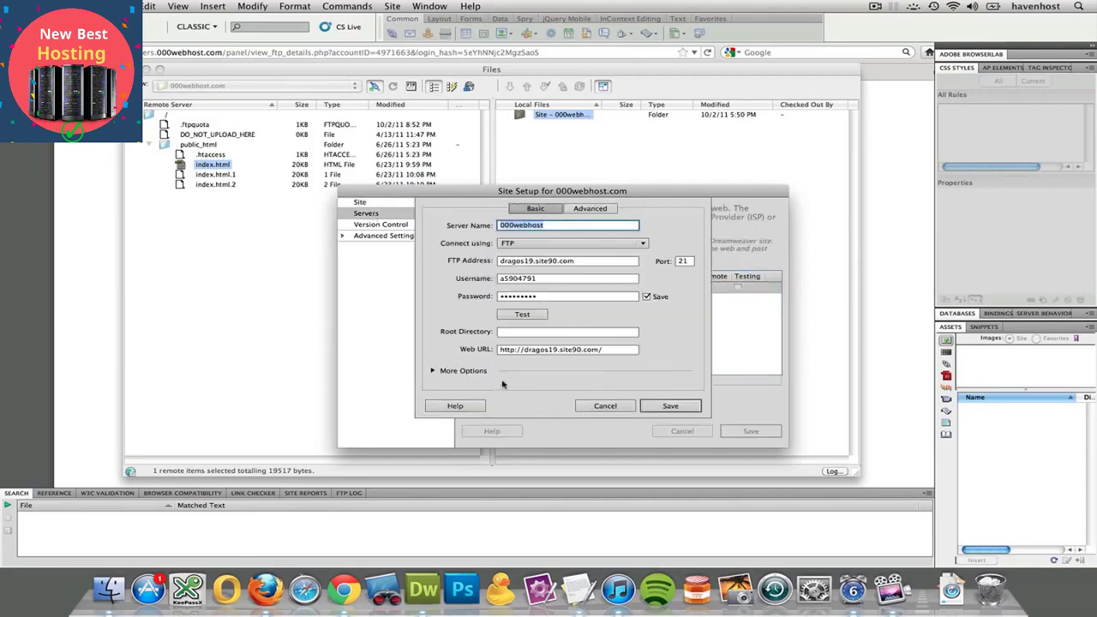
# Set the Root Directory to public_html and save the server and site settings
pyautogui.click(513, 332)
pyautogui.write('public_html')
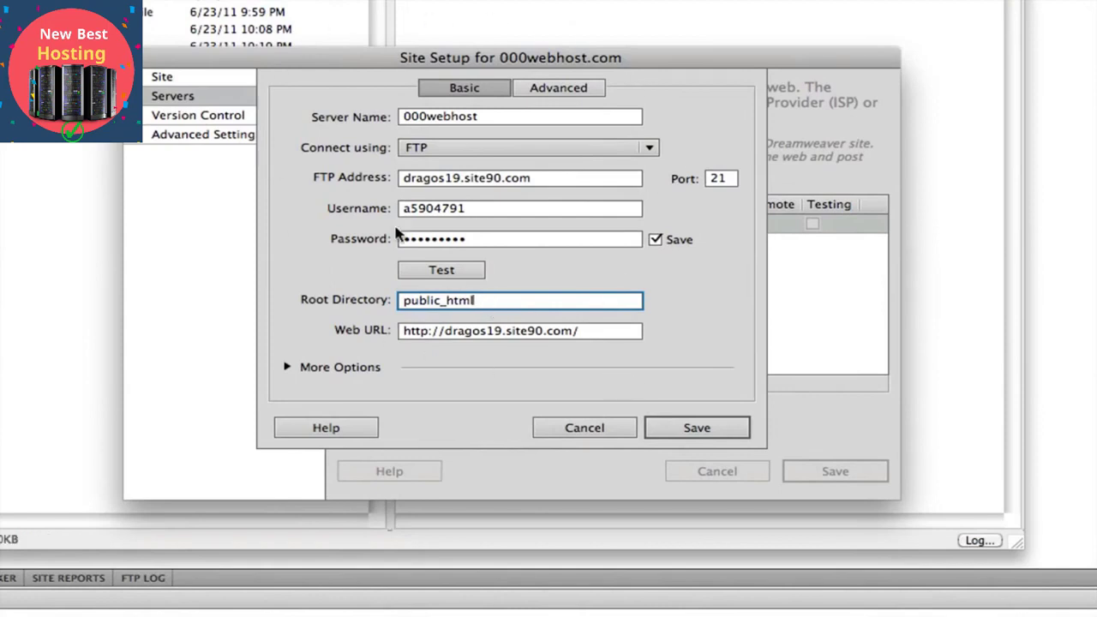
pyautogui.moveTo(400, 178); pyautogui.dragTo(552, 184)
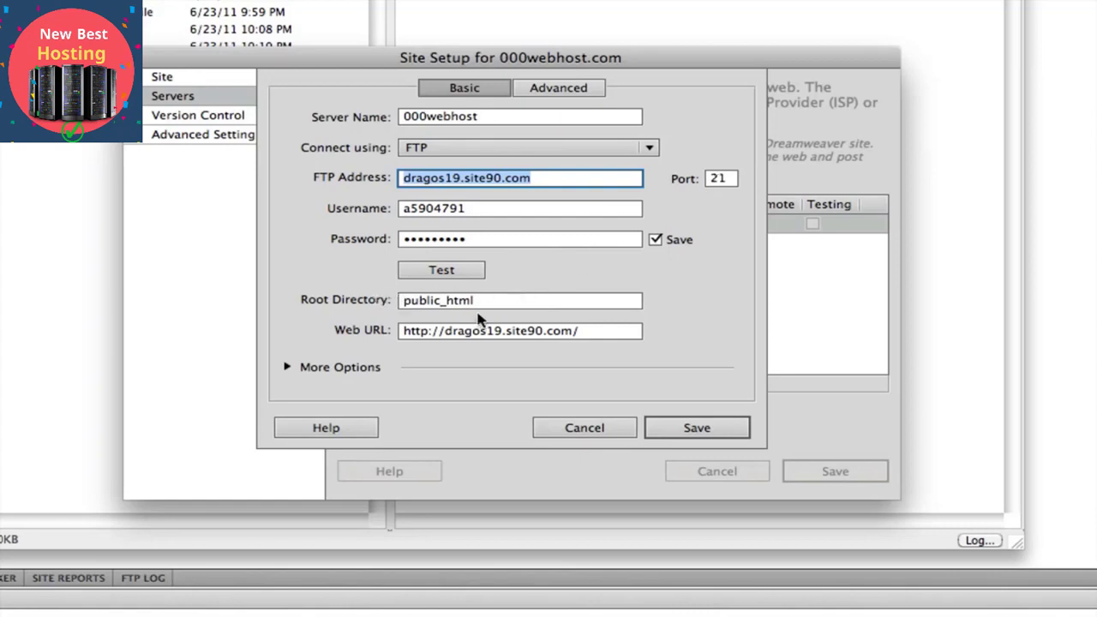
pyautogui.click(693, 431)
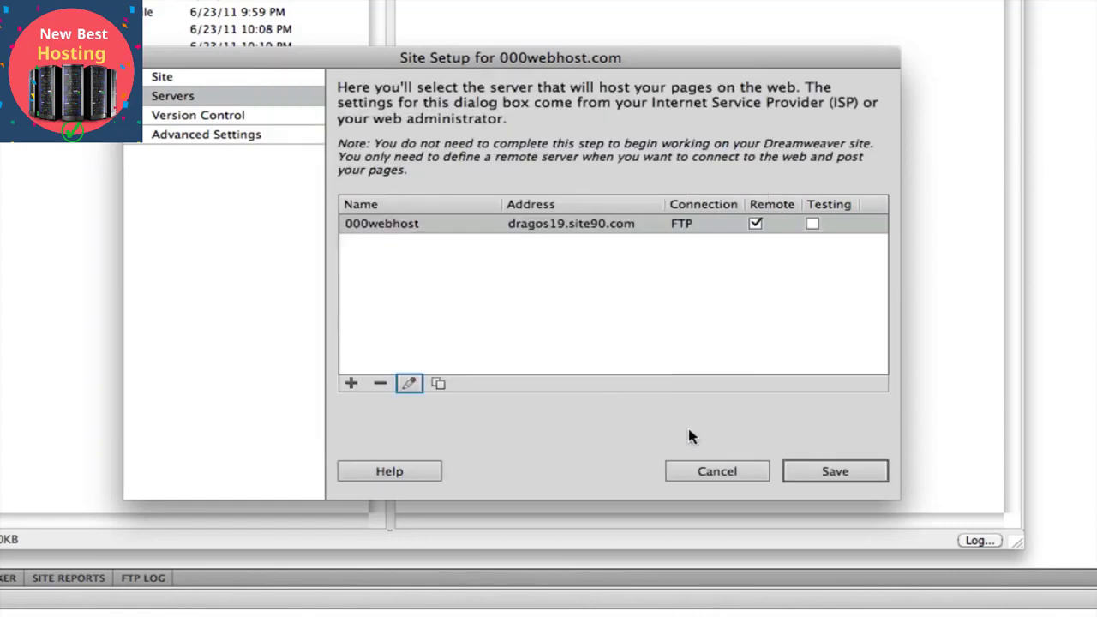
pyautogui.click(820, 474)
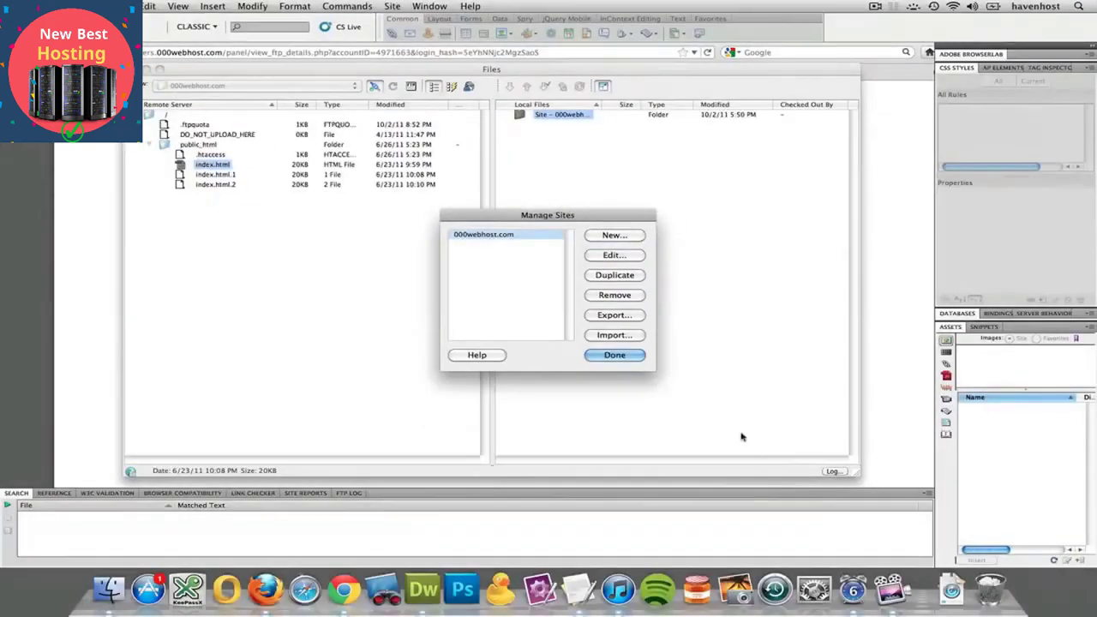
# Close Manage Sites and connect to the remote FTP server, allowing each firewall prompt
pyautogui.click(627, 355)
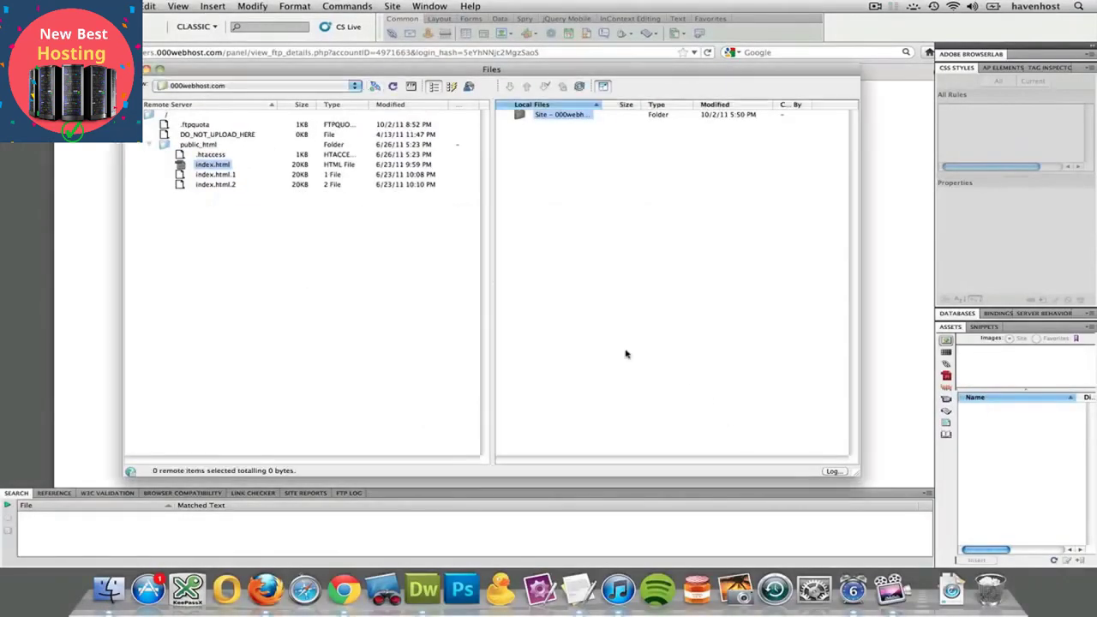
pyautogui.click(378, 88)
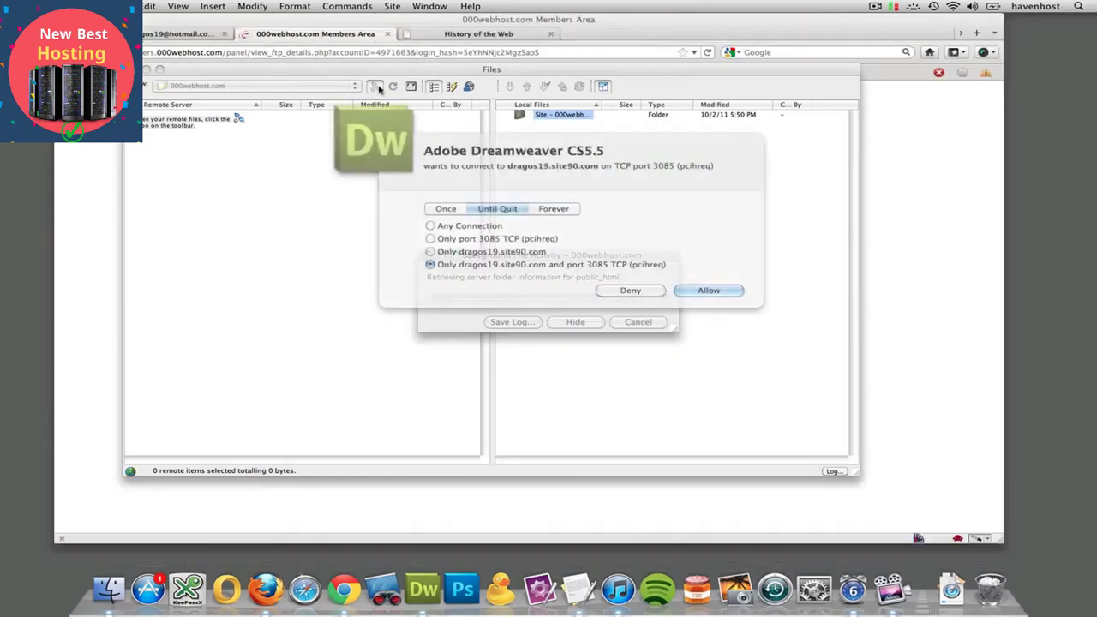
pyautogui.click(711, 290)
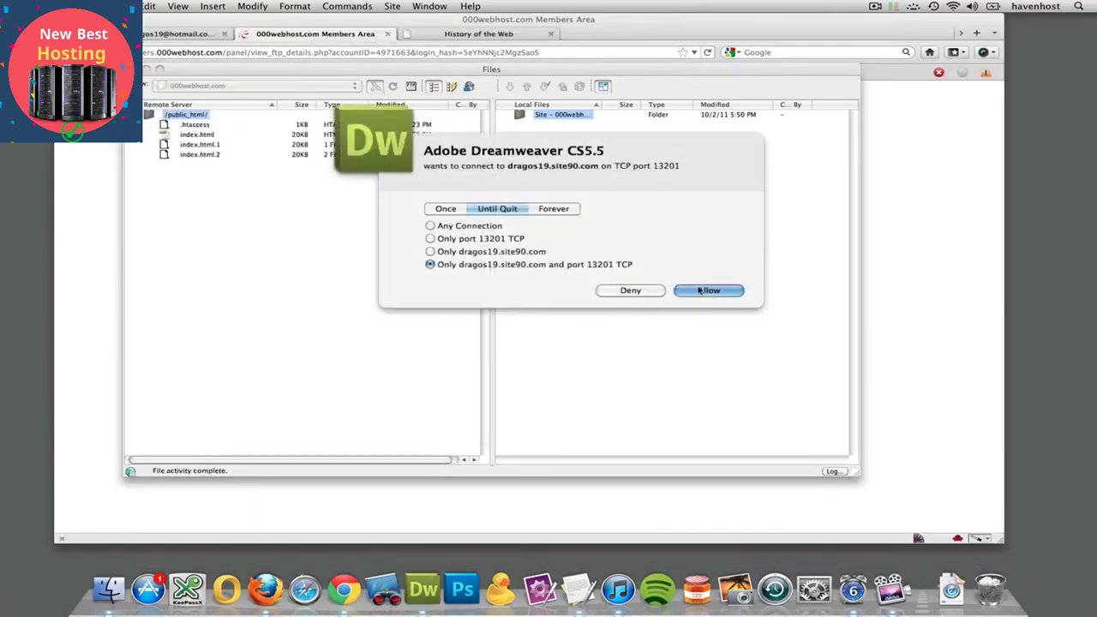
pyautogui.click(699, 290)
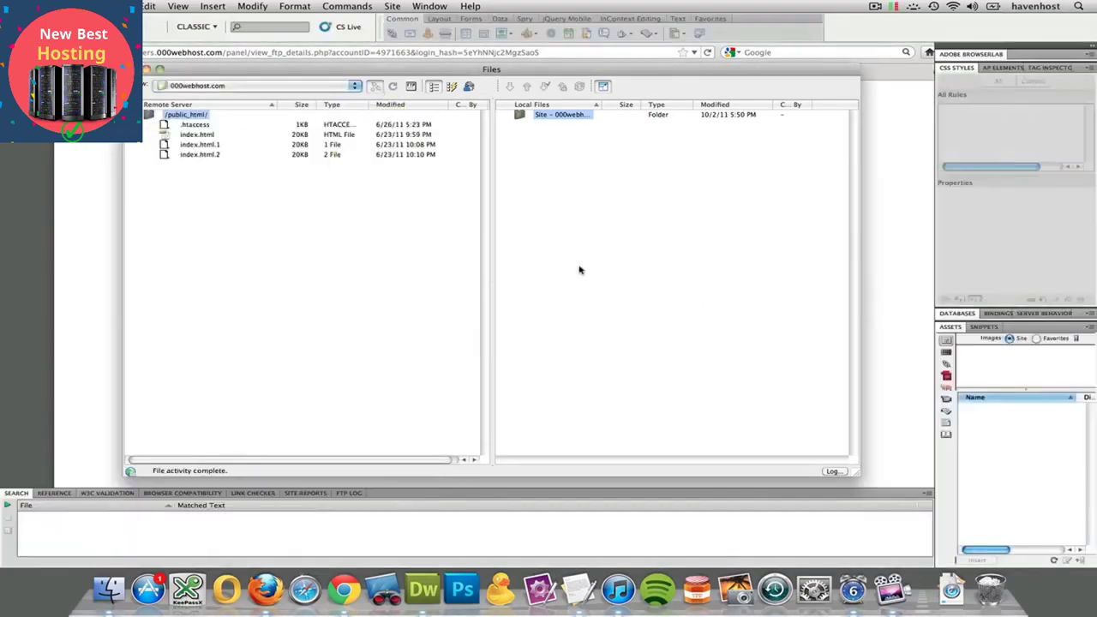
pyautogui.click(708, 292)
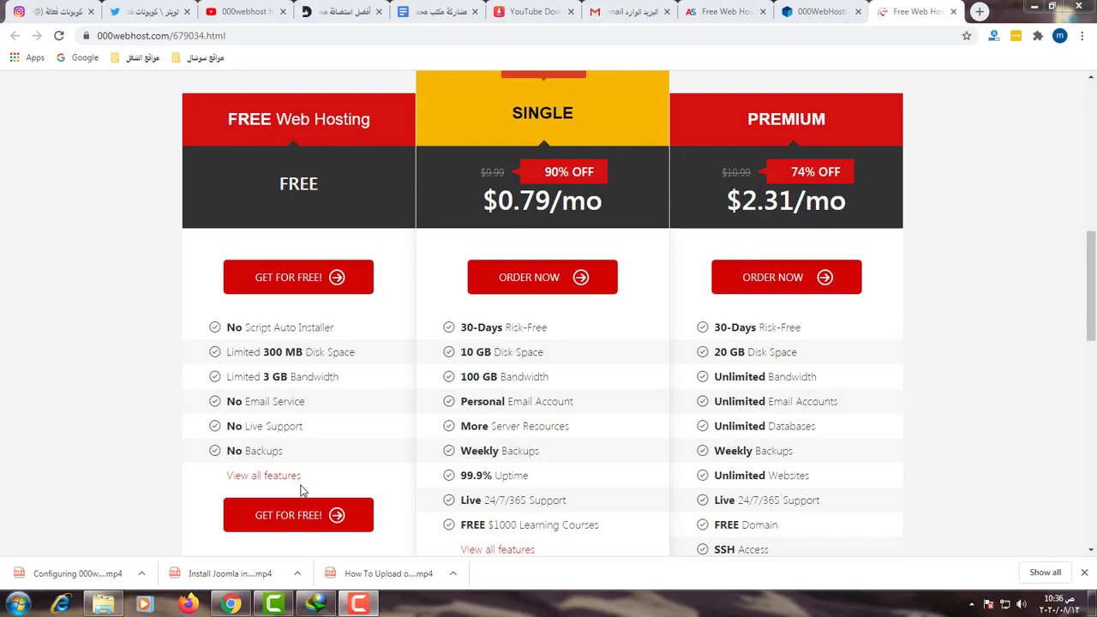
# Pick the free hosting plan, enter the saved e-mail and suggested password twice, and sign up
pyautogui.click(302, 517)
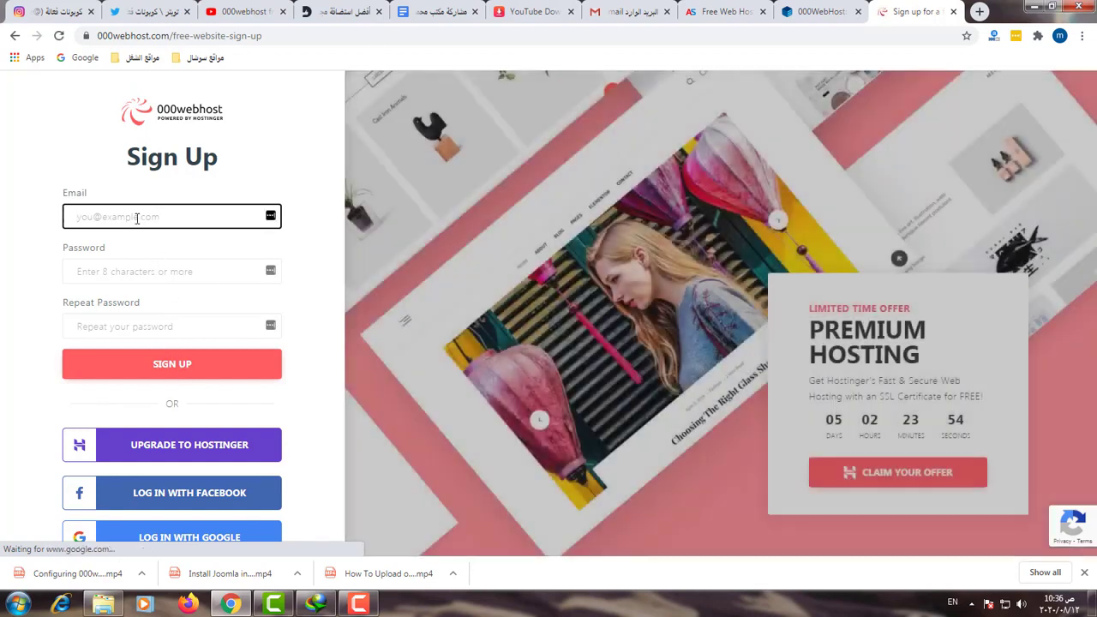
pyautogui.click(136, 218)
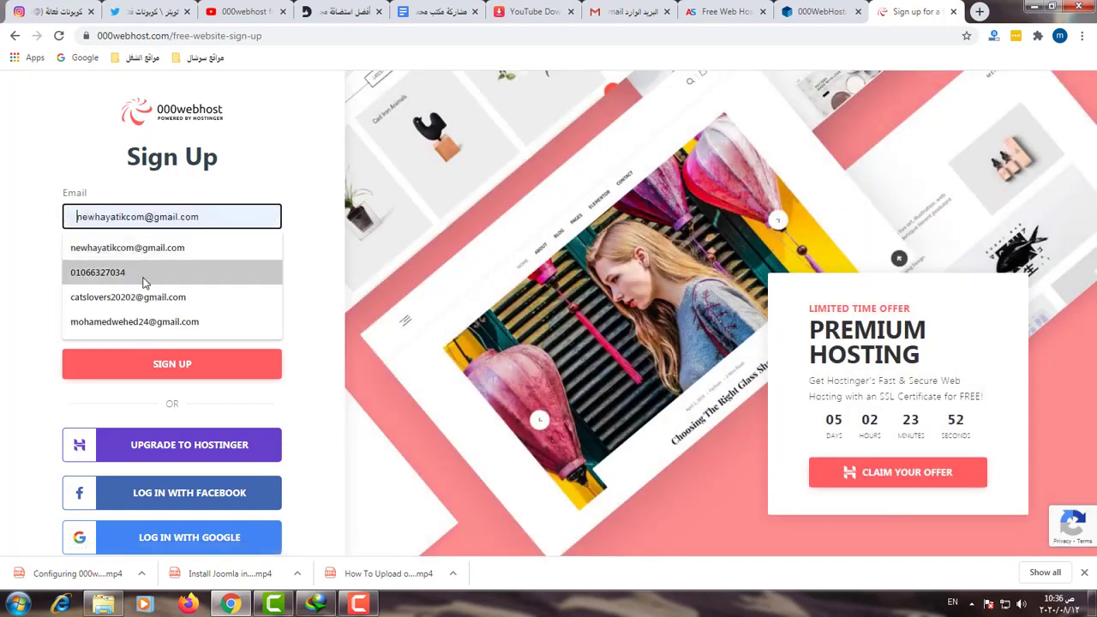
pyautogui.click(152, 322)
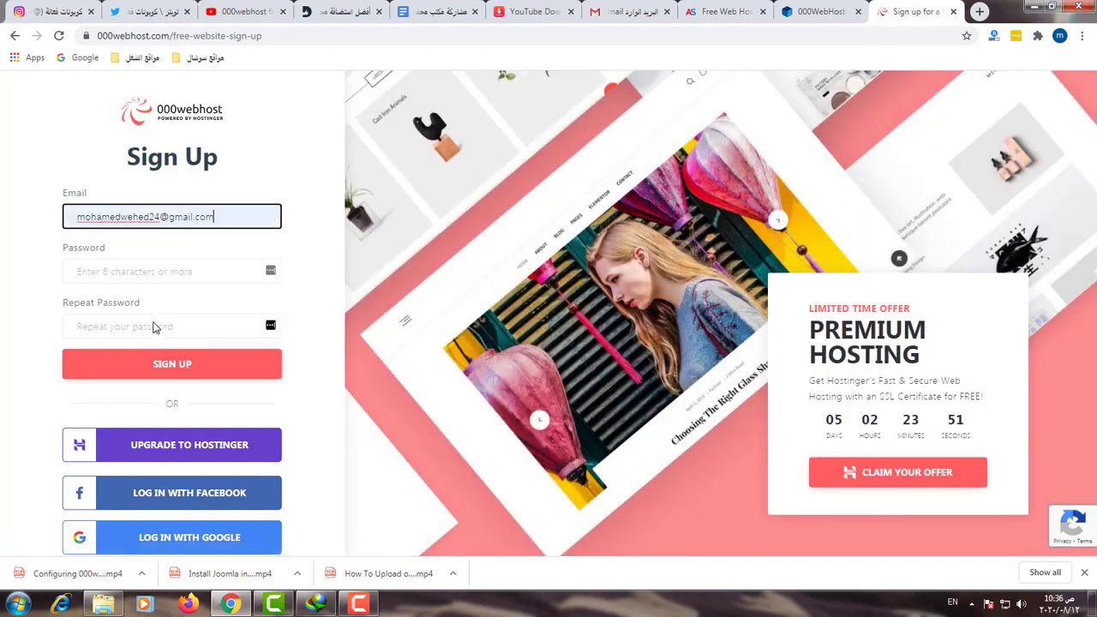
pyautogui.click(141, 271)
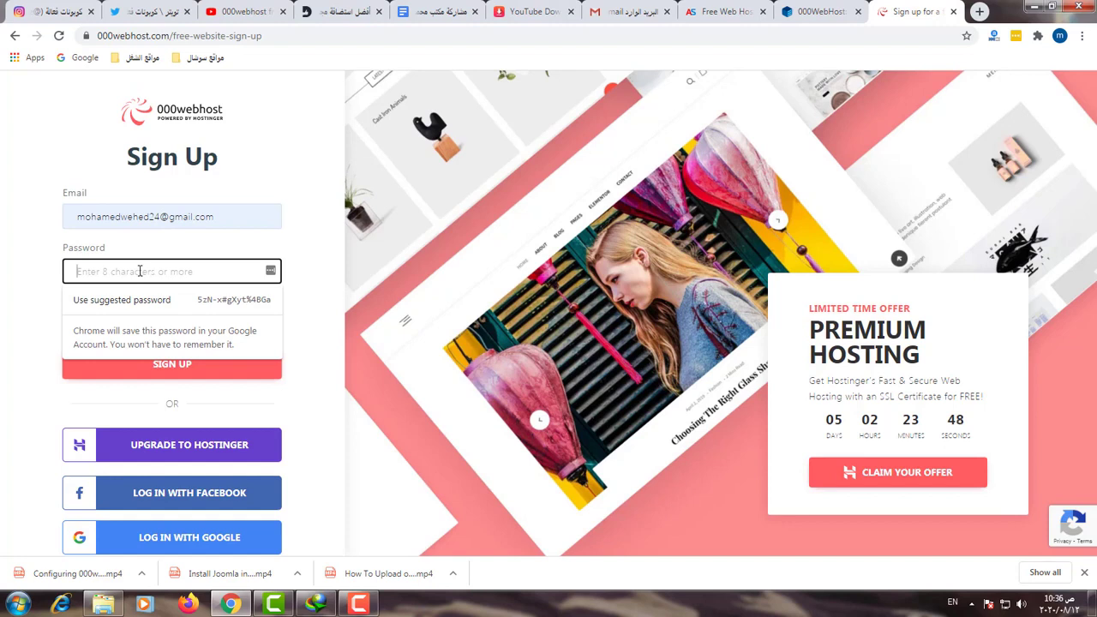
pyautogui.hotkey('ctrl', 'v')
pyautogui.click(135, 328)
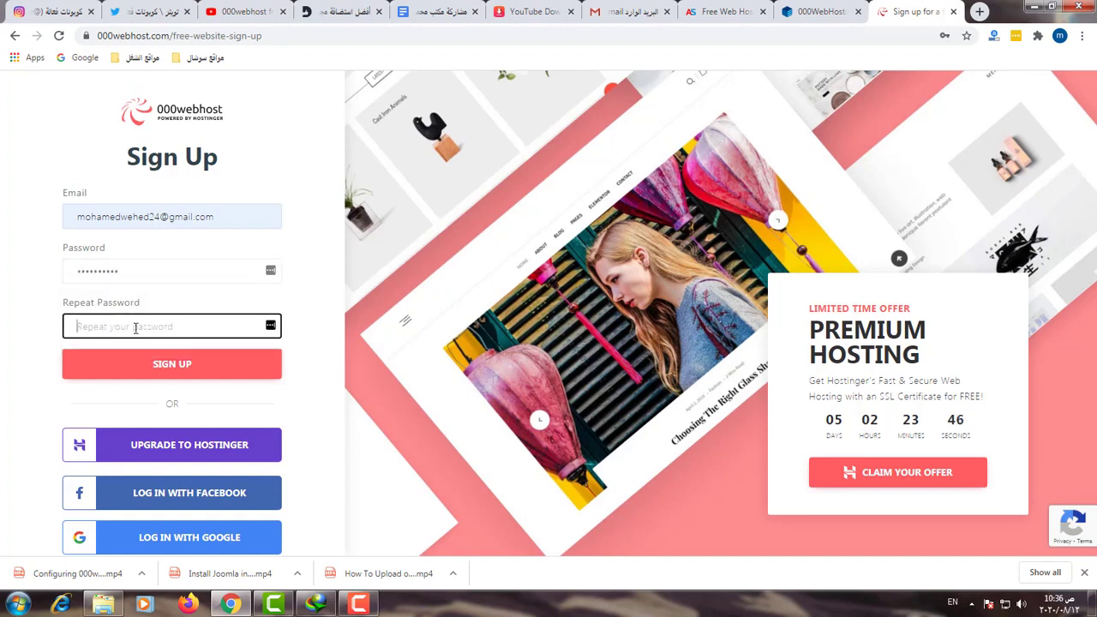
pyautogui.hotkey('ctrl', 'v')
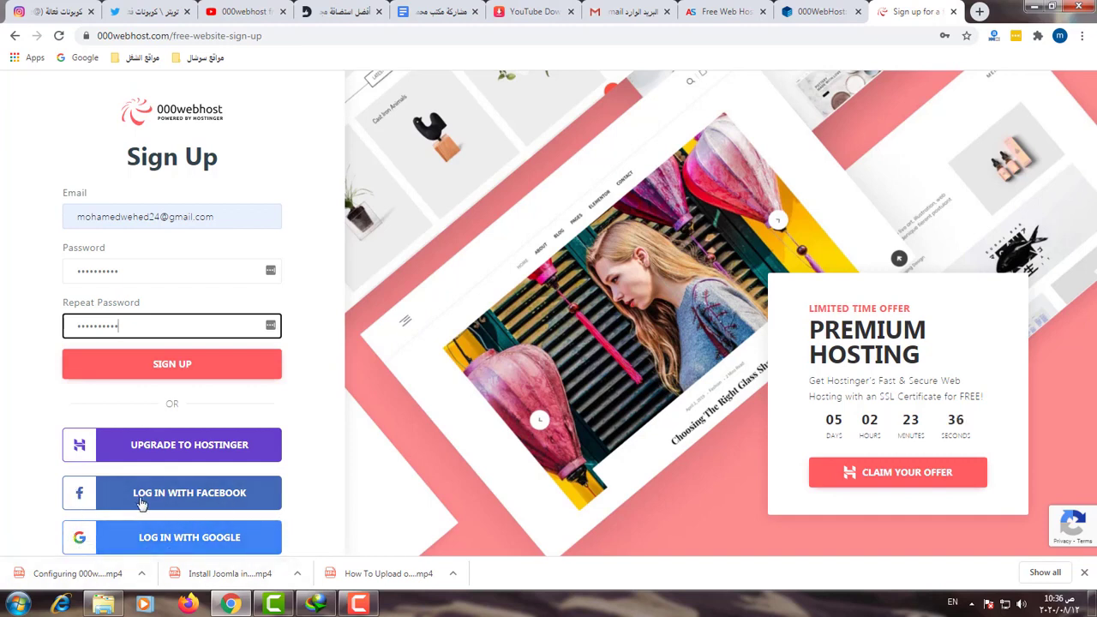
pyautogui.click(203, 369)
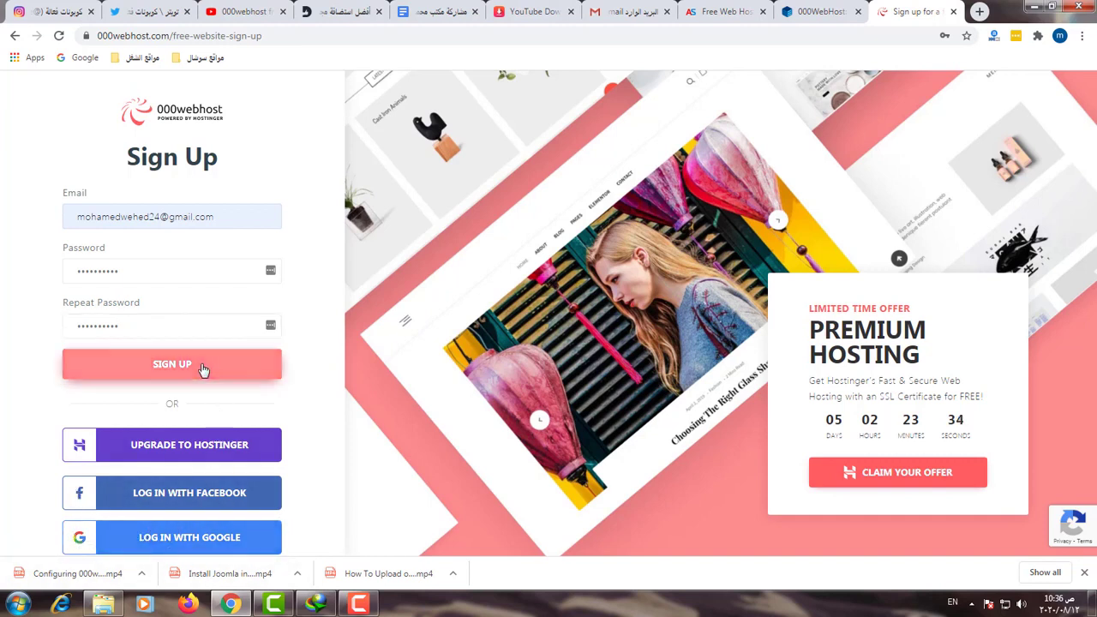